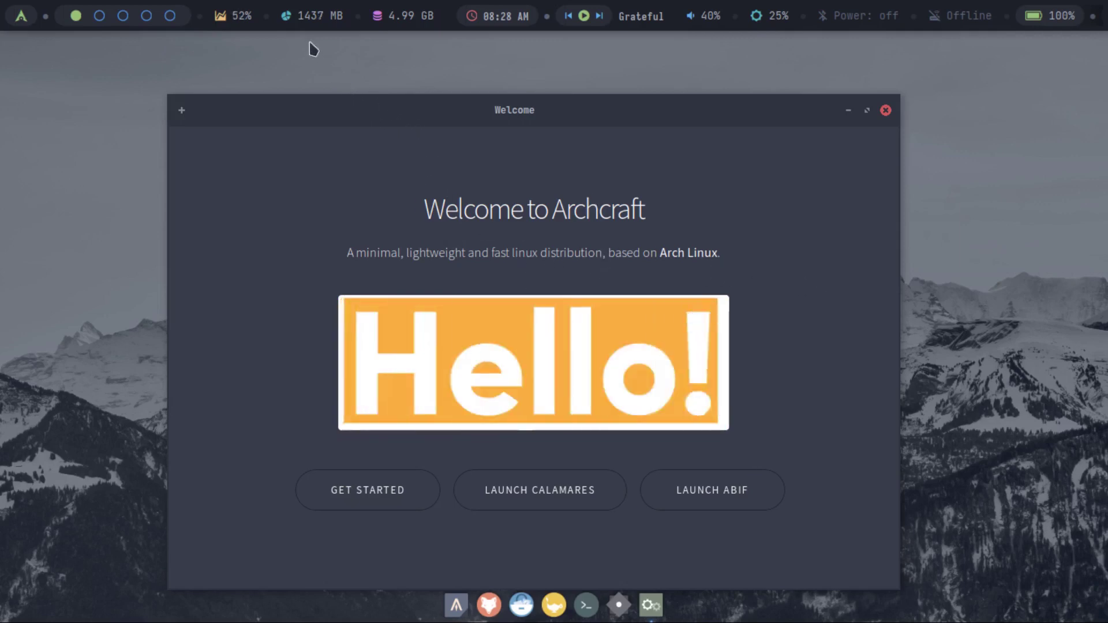
Close the Archcraft Welcome window with Super+Q to reveal the mountain desktop
key("super+q")
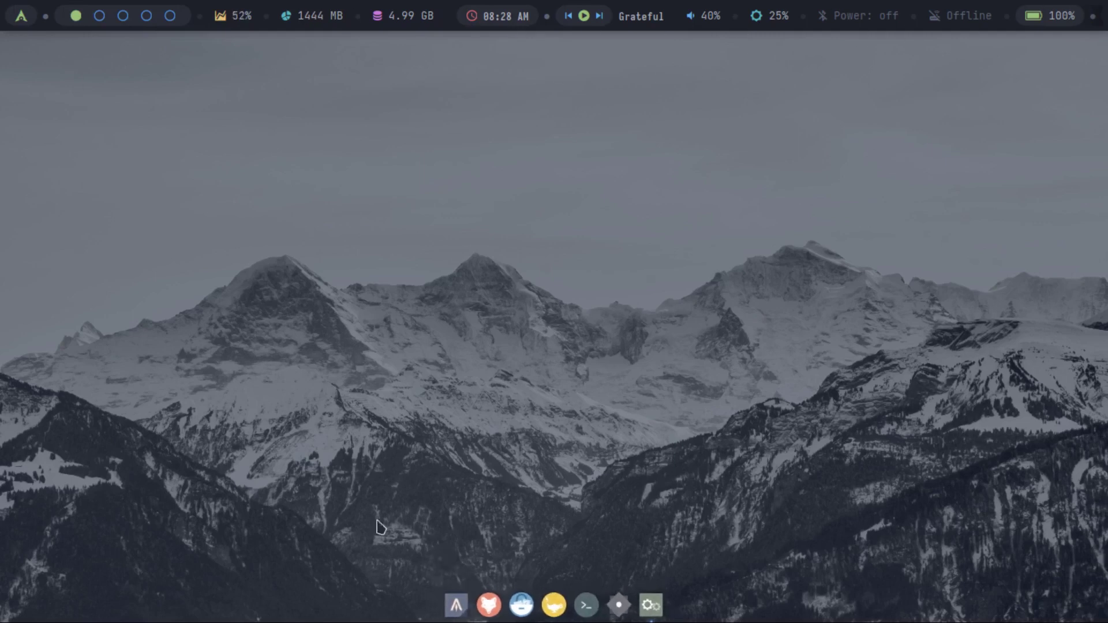
Open and dismiss the app launcher, then switch through workspaces 2, 4 and 5
left_click(27, 19)
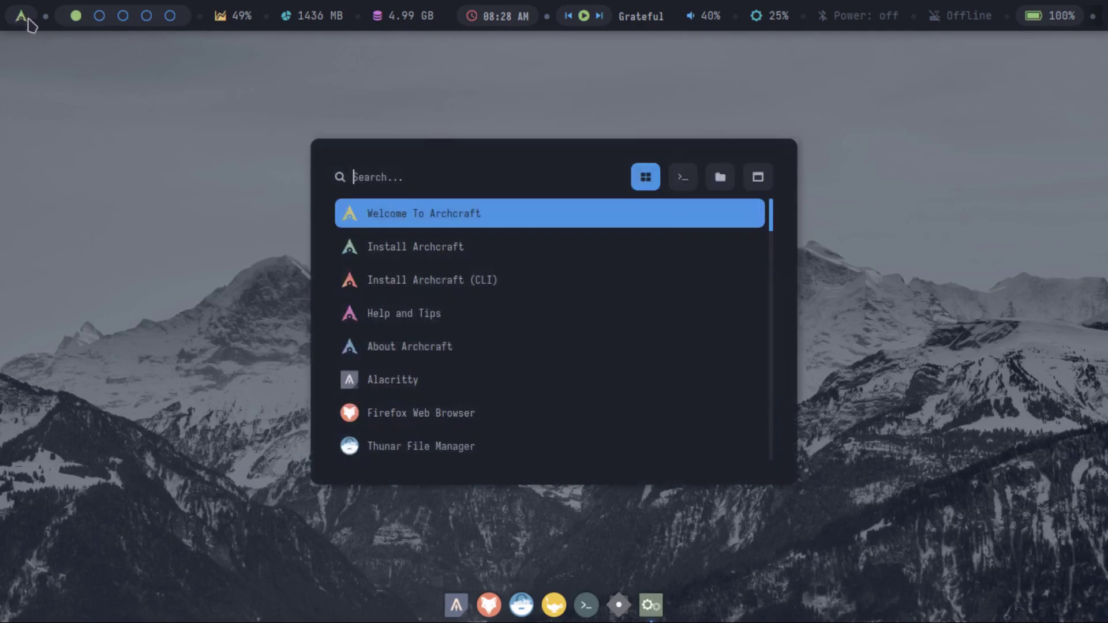
key("Escape")
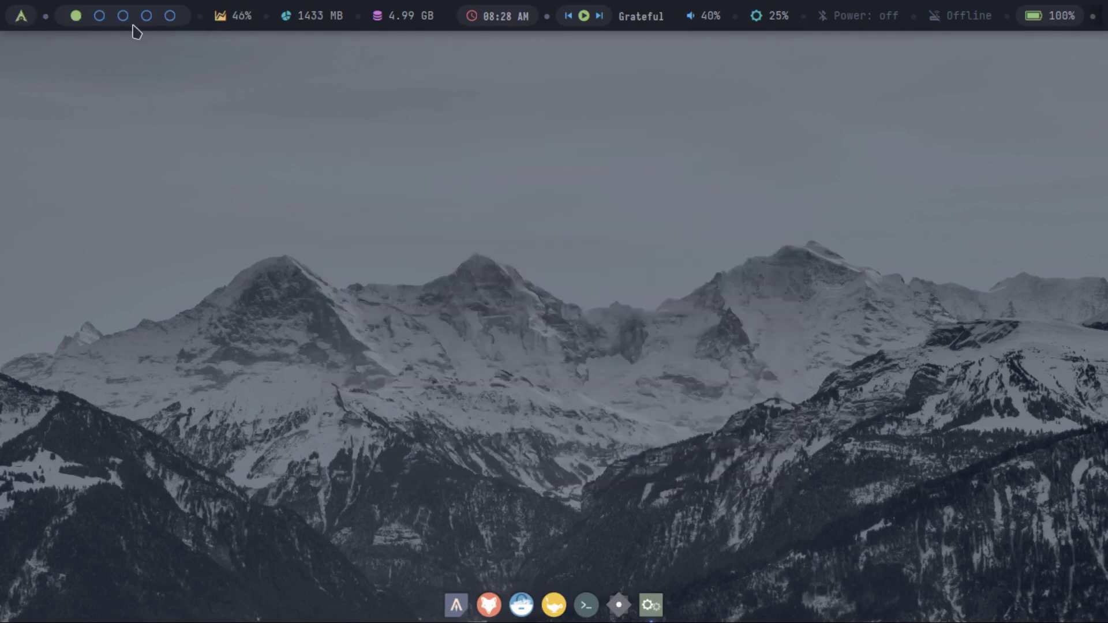
left_click(99, 17)
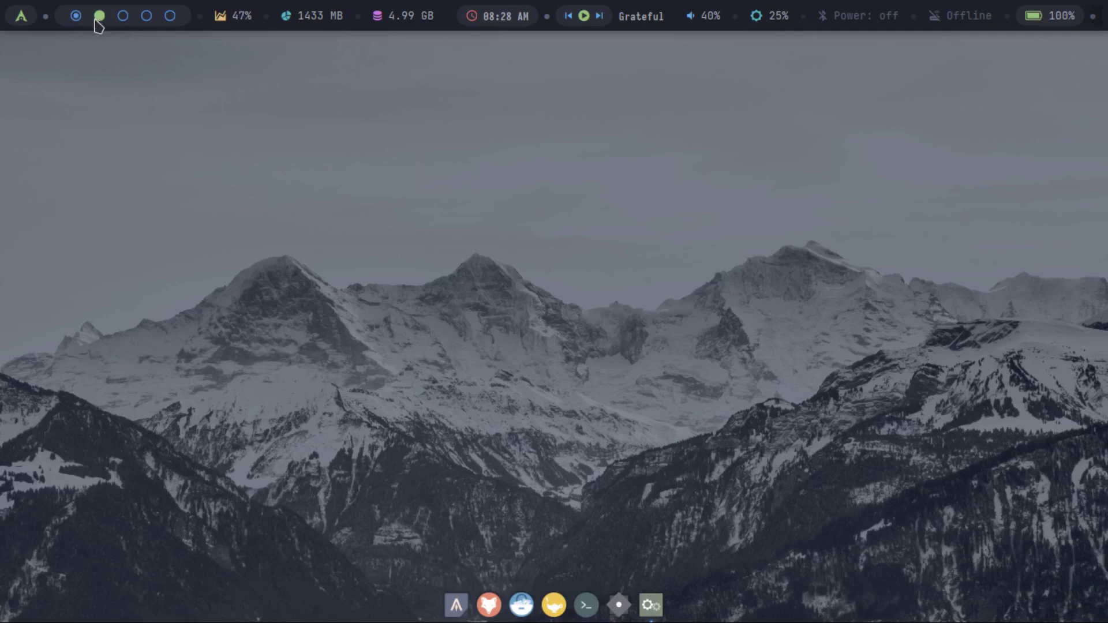
left_click(151, 20)
left_click(165, 16)
Toggle the clock to the date and back, mute and restore volume to 40%, and check Bluetooth
left_click(498, 18)
left_click(530, 15)
left_click(717, 22)
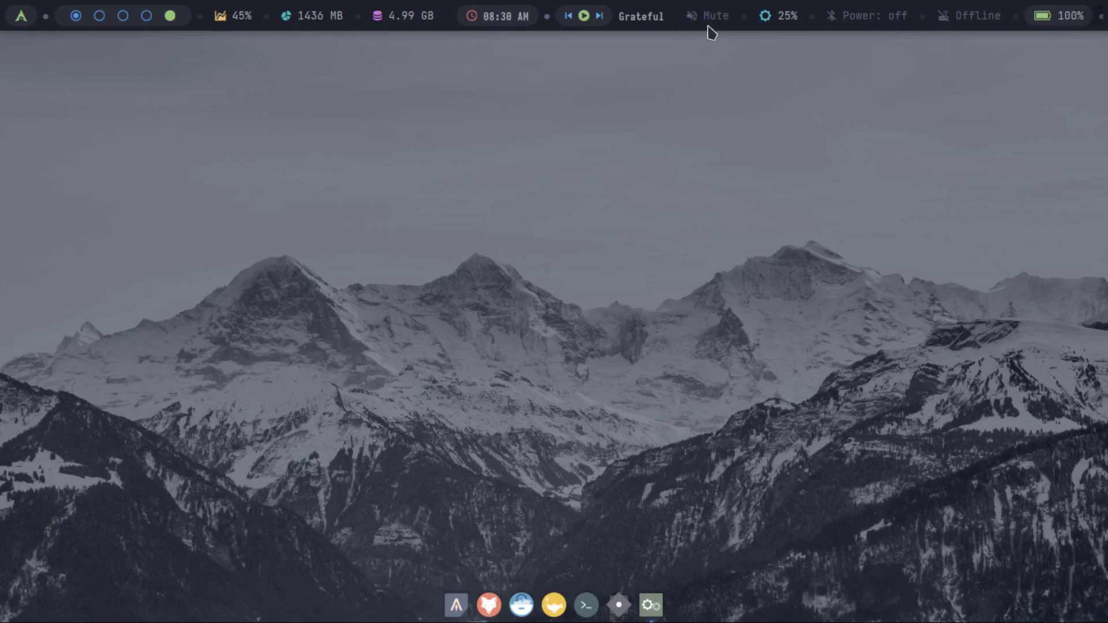
left_click(712, 21)
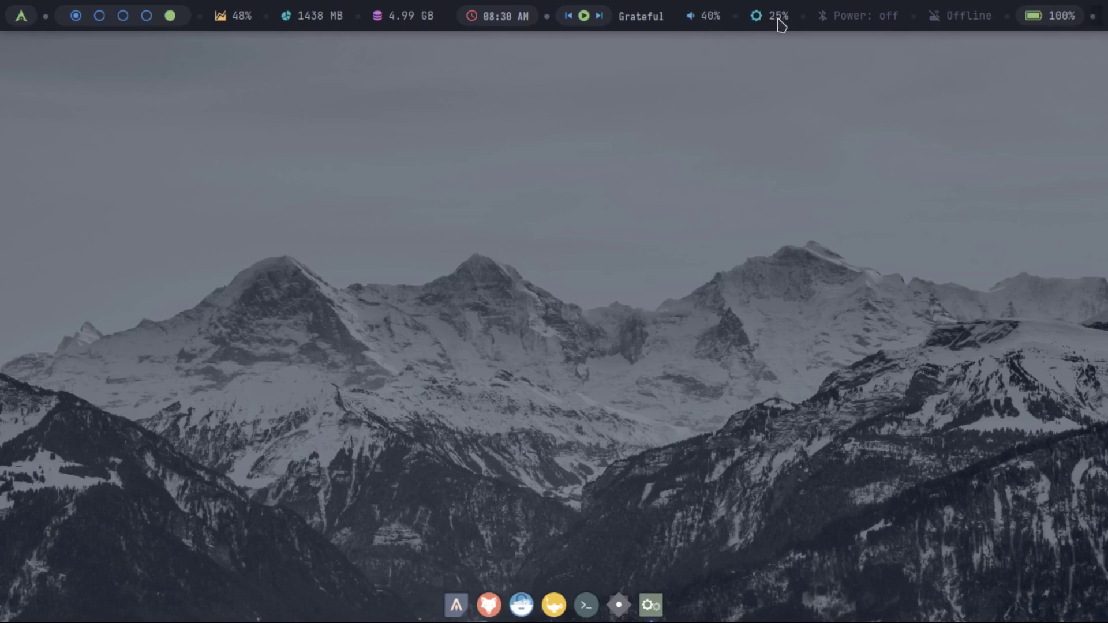
left_click(824, 18)
left_click(833, 18)
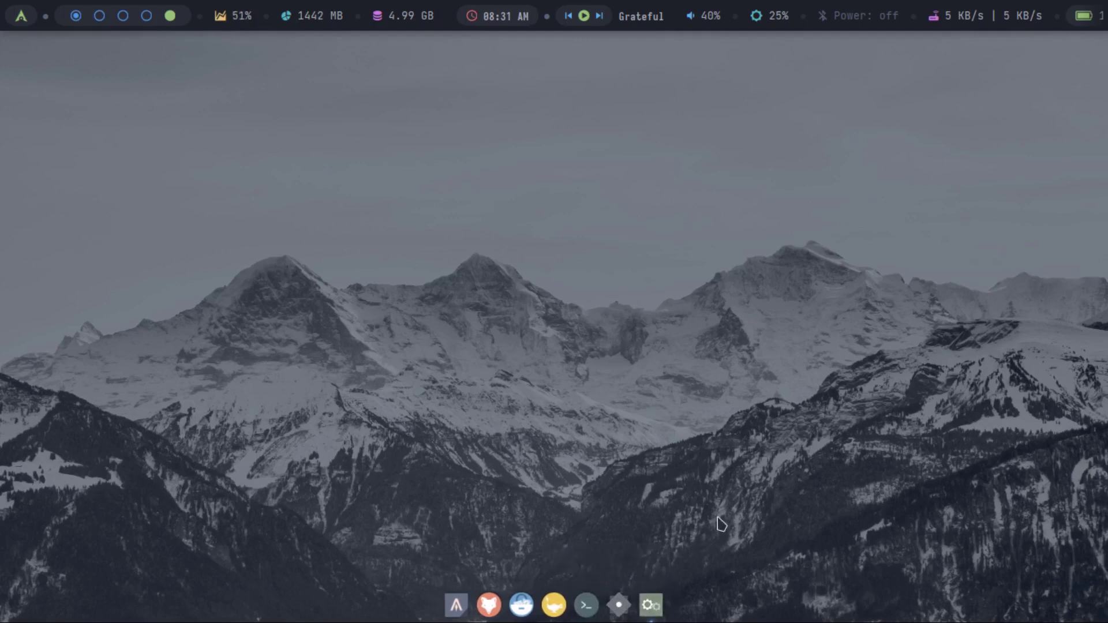
Open a terminal with Super+Return, move it left, and close it
key("super+Return")
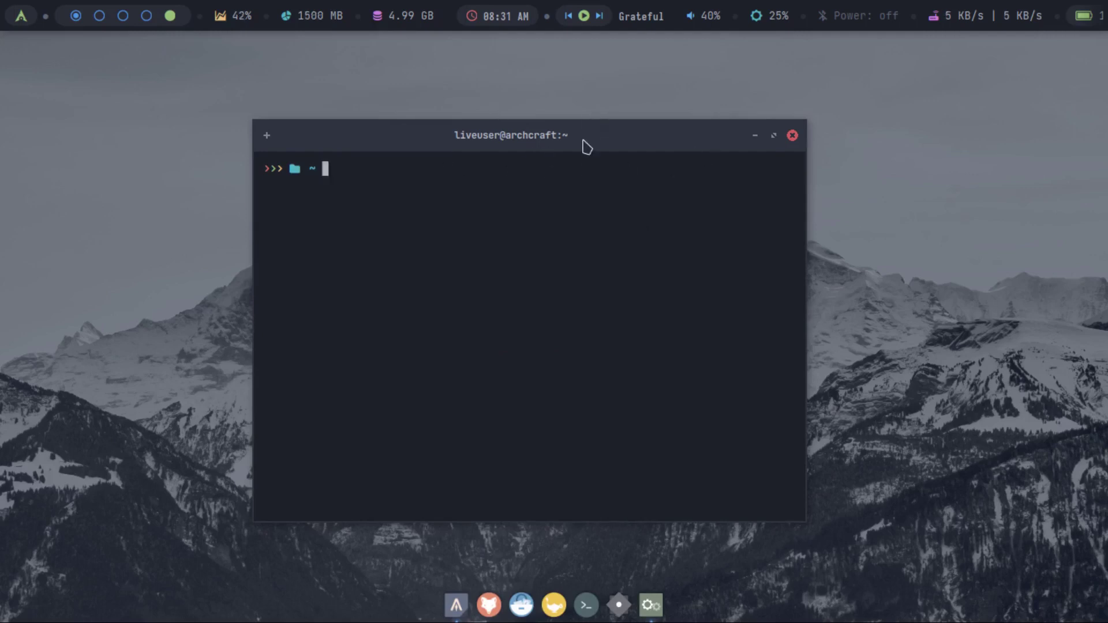
left_click_drag(586, 146, 485, 155)
left_click(698, 156)
Launch Firefox from the dock, shrink it into a floating window, and minimize it
left_click(519, 596)
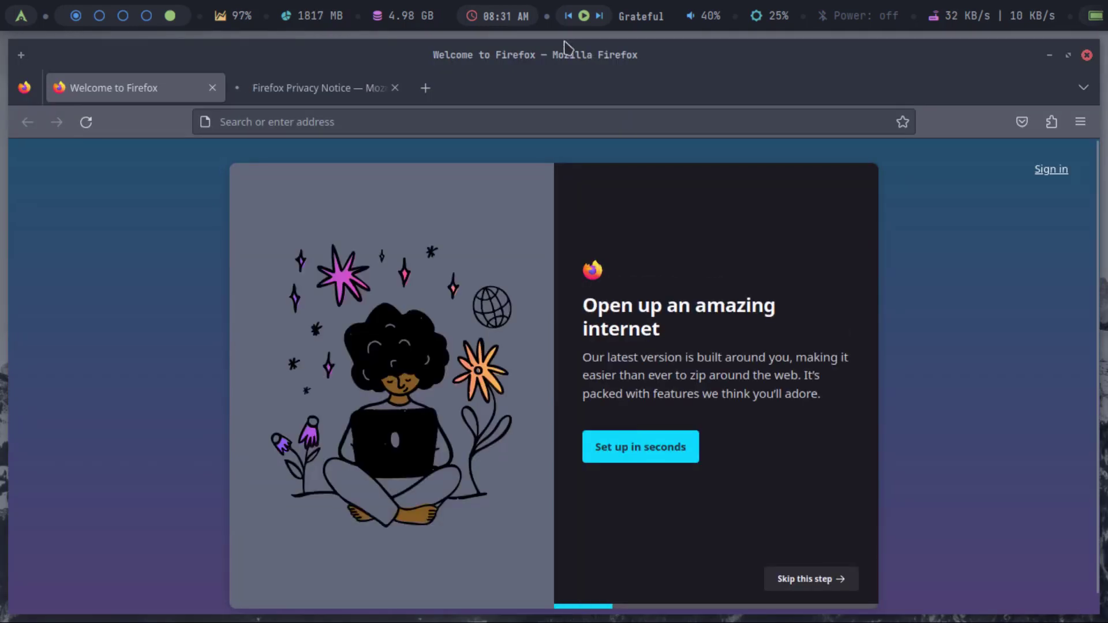
left_click_drag(566, 47, 564, 116)
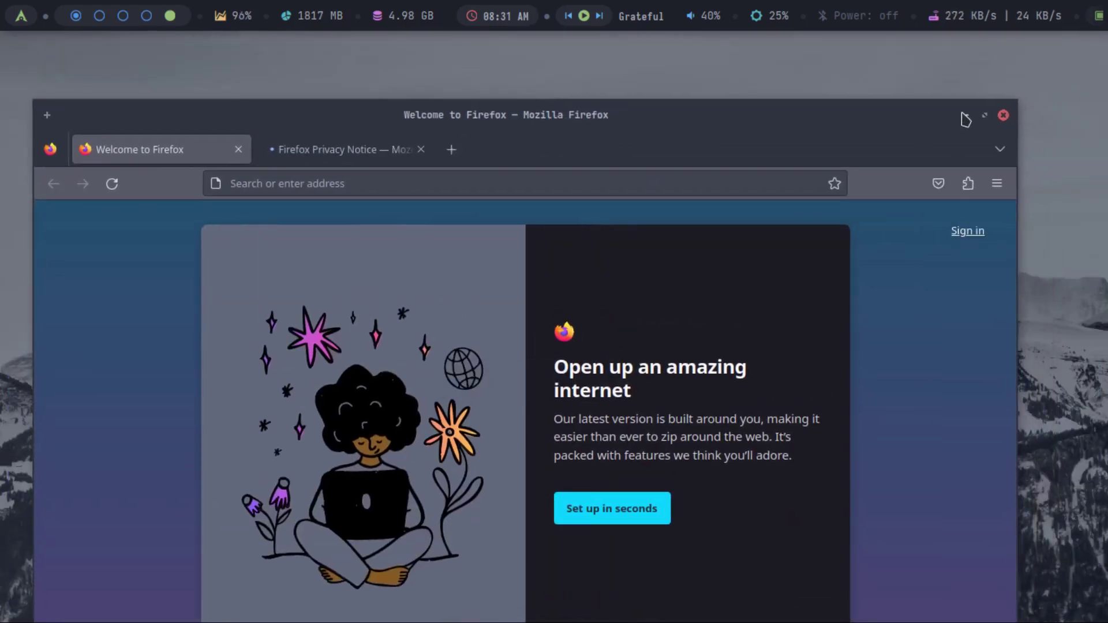
left_click(966, 119)
Open, shift and close the file manager, then launch a new terminal from the dock and reposition it
key("super+e")
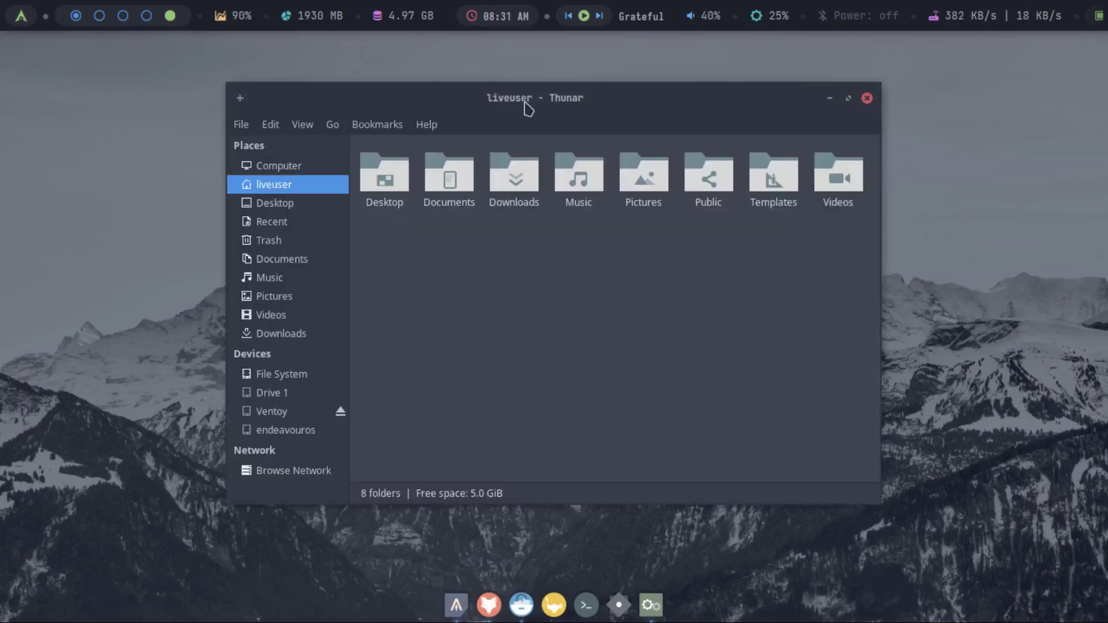
left_click_drag(543, 101, 514, 128)
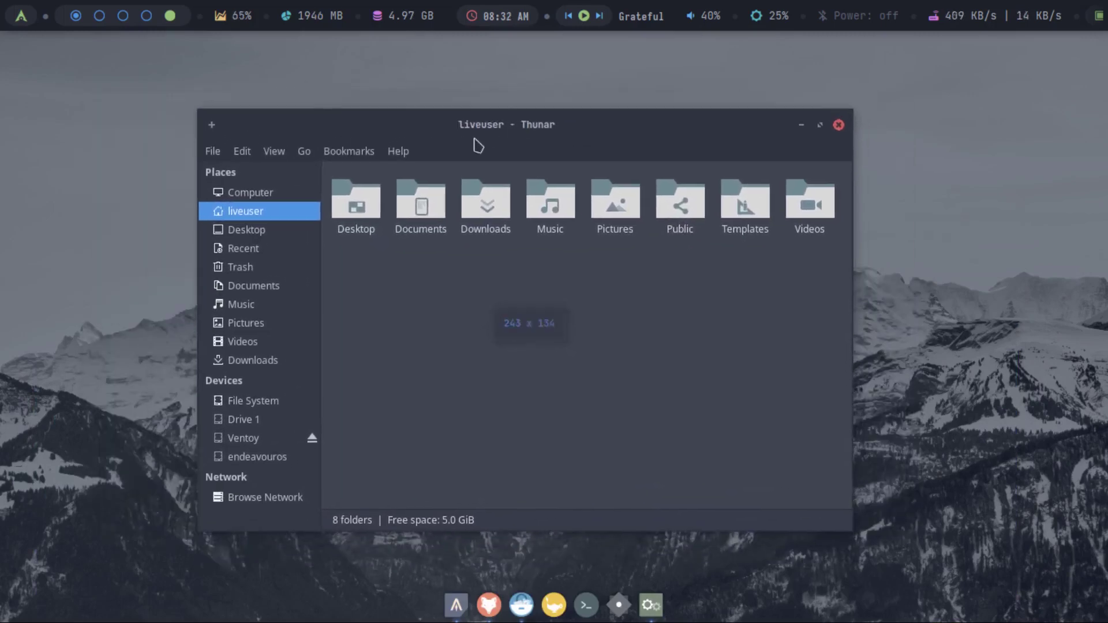
key("ctrl+w")
left_click(587, 603)
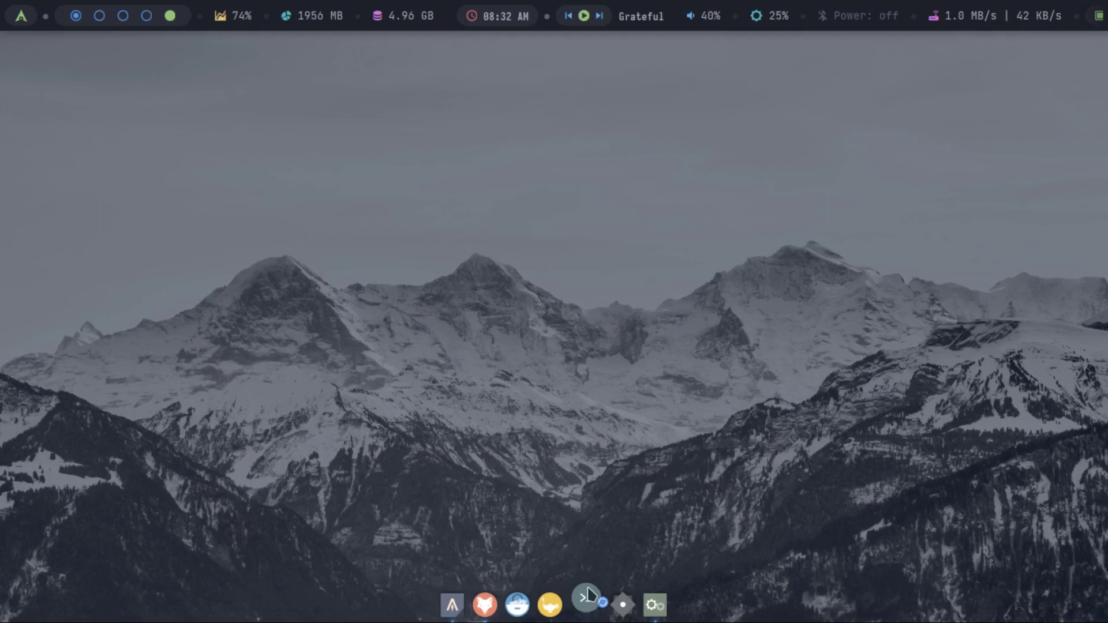
left_click_drag(550, 104, 484, 128)
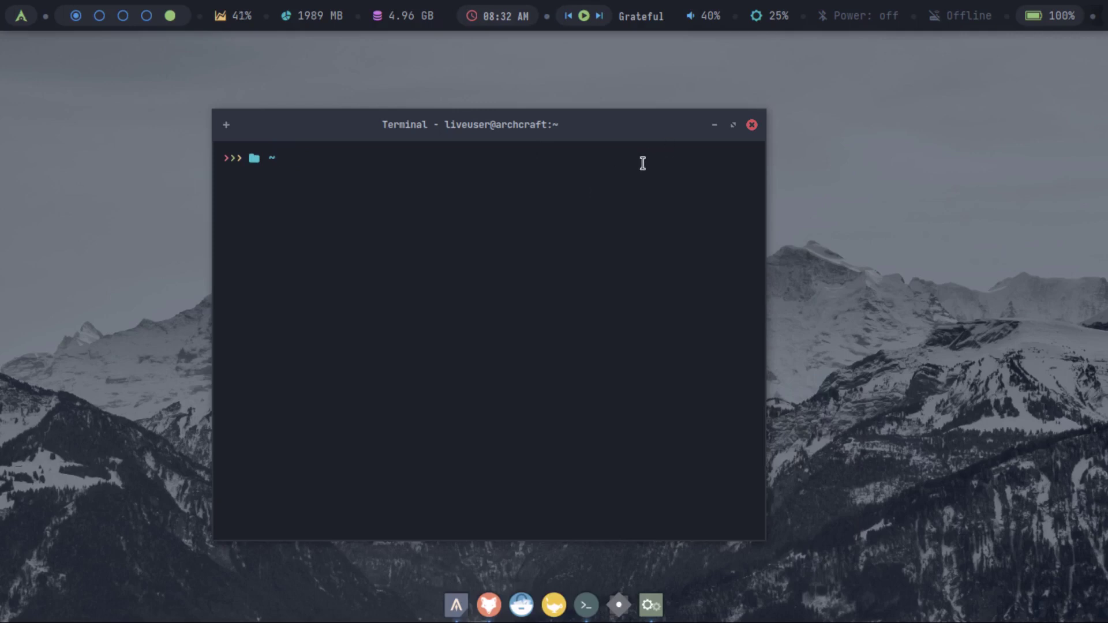
left_click(752, 126)
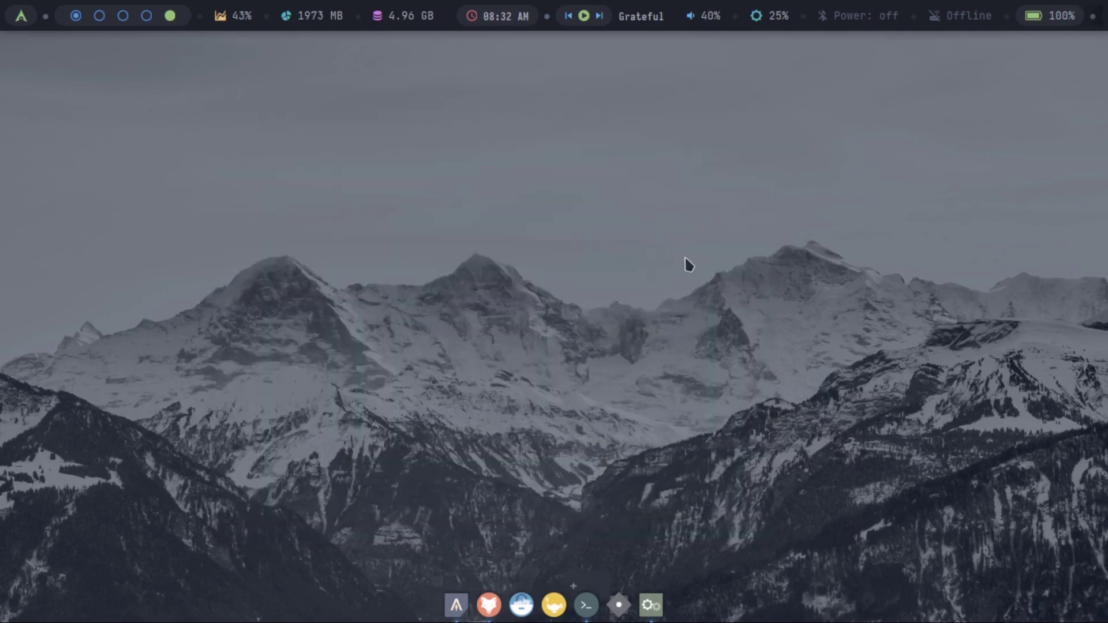
left_click(619, 605)
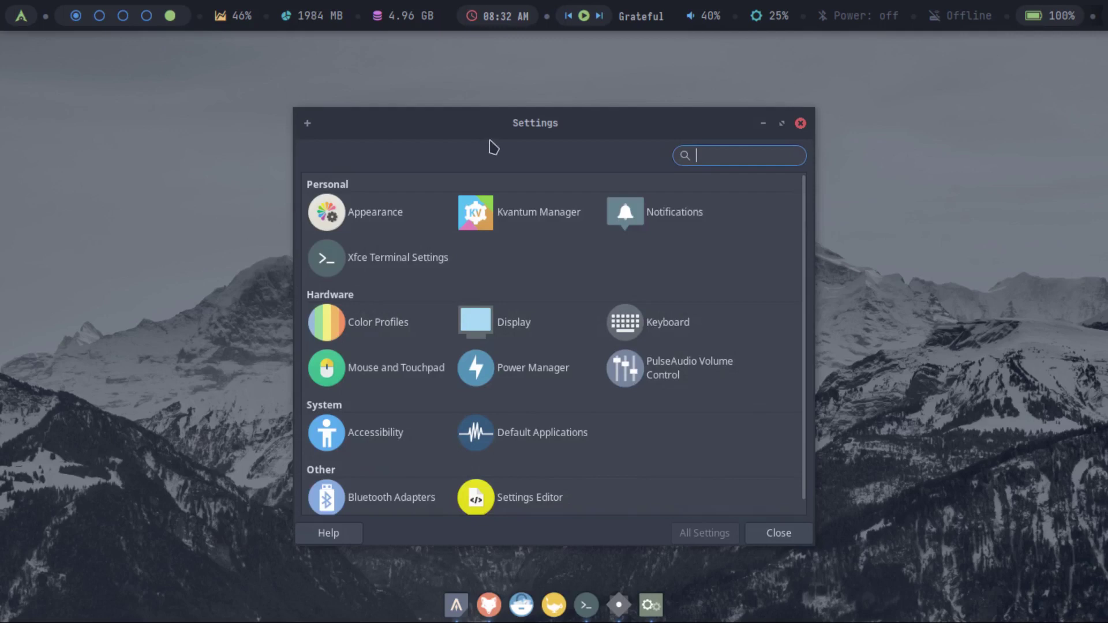
left_click(318, 205)
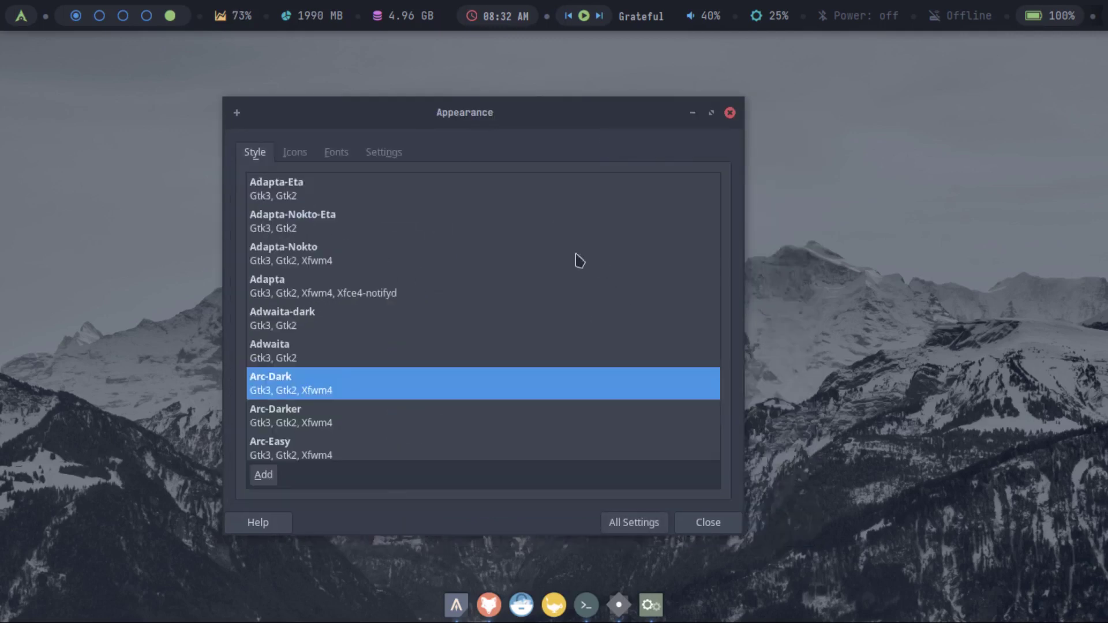
left_click(303, 153)
left_click(337, 153)
left_click(383, 152)
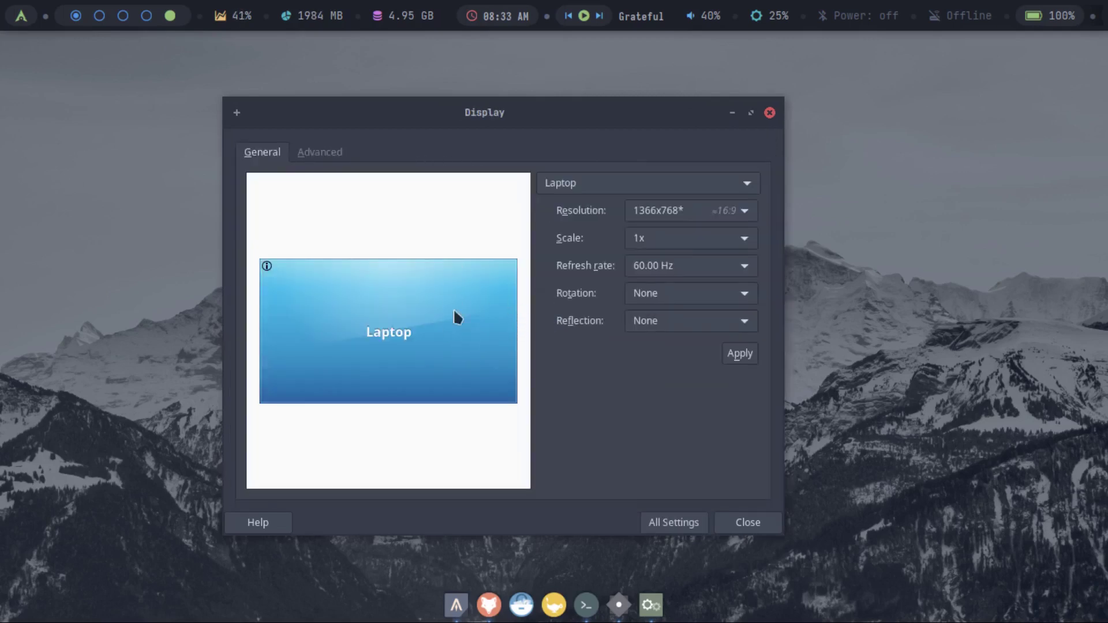
left_click(673, 522)
scroll(310, 494, "down", 1)
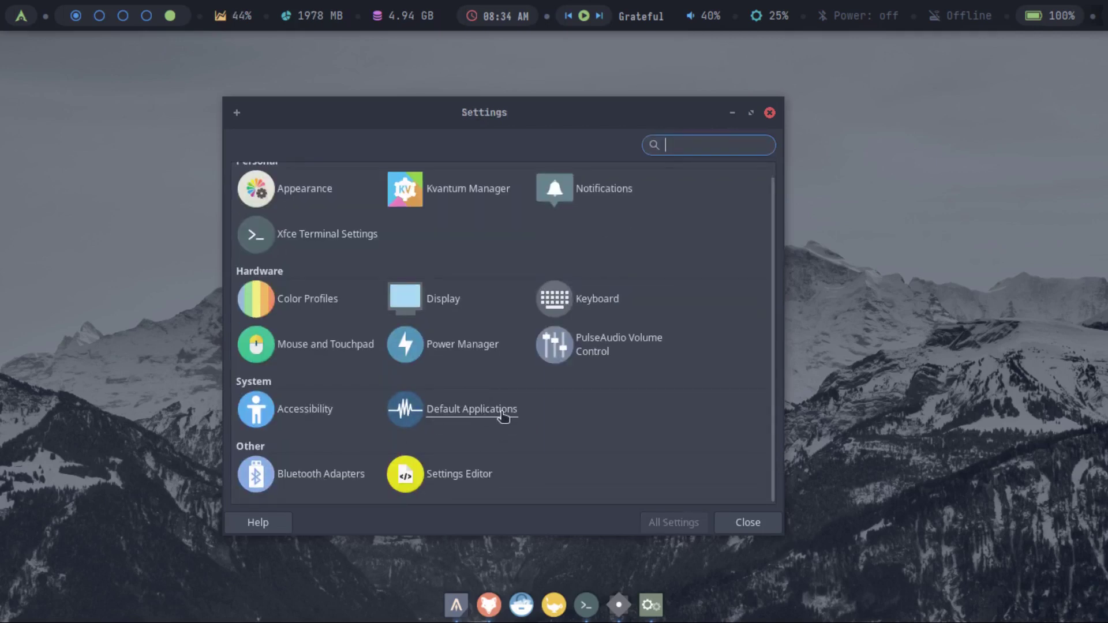
left_click(770, 113)
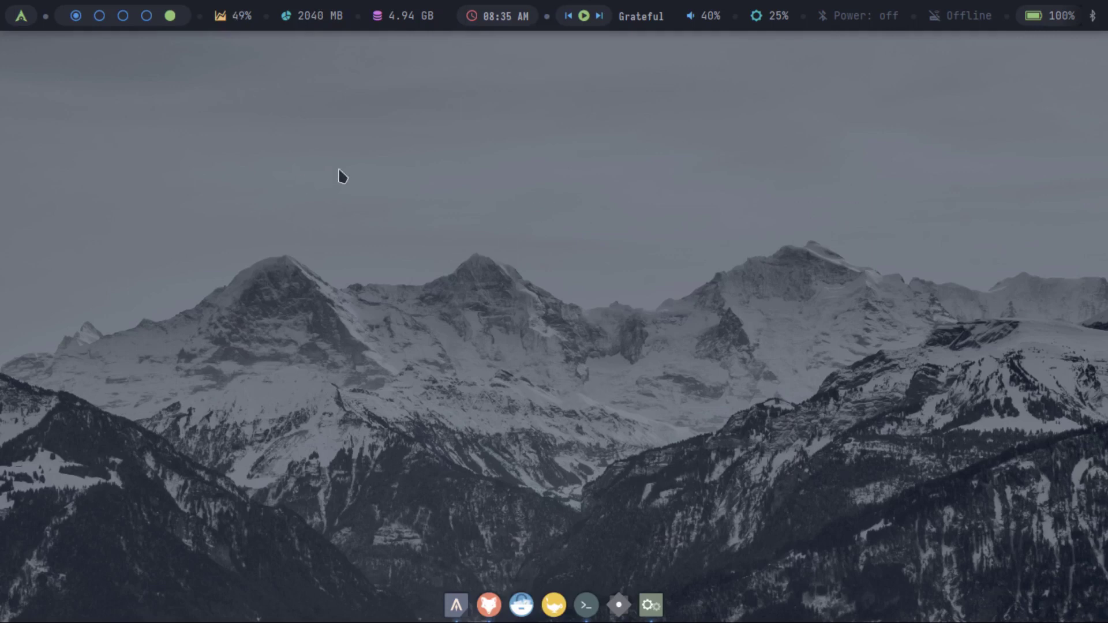
left_click(20, 17)
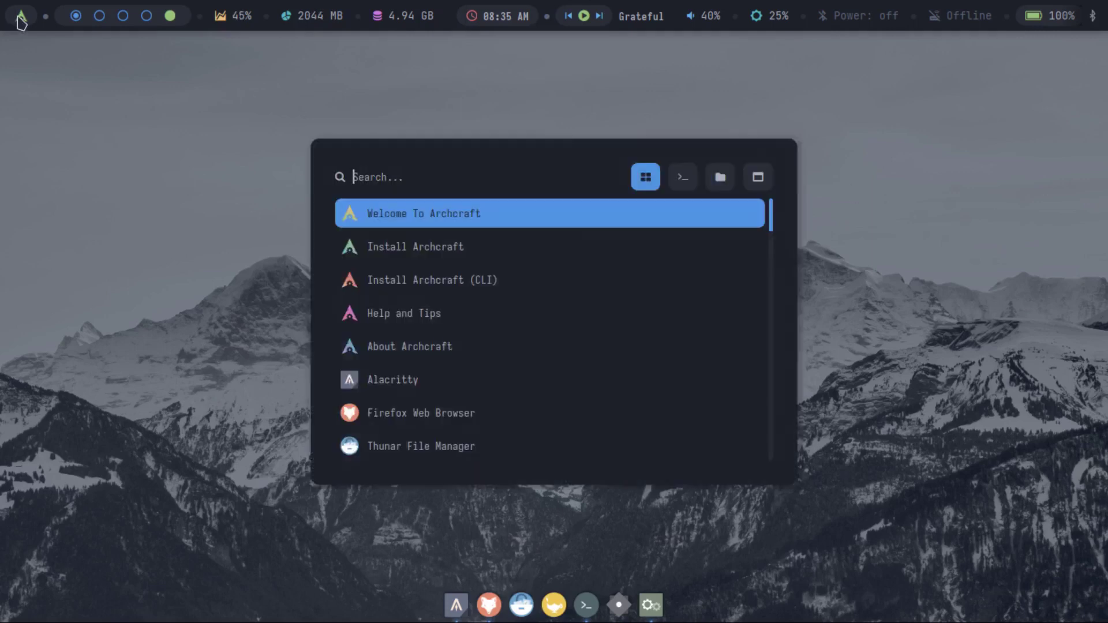
left_click(218, 121)
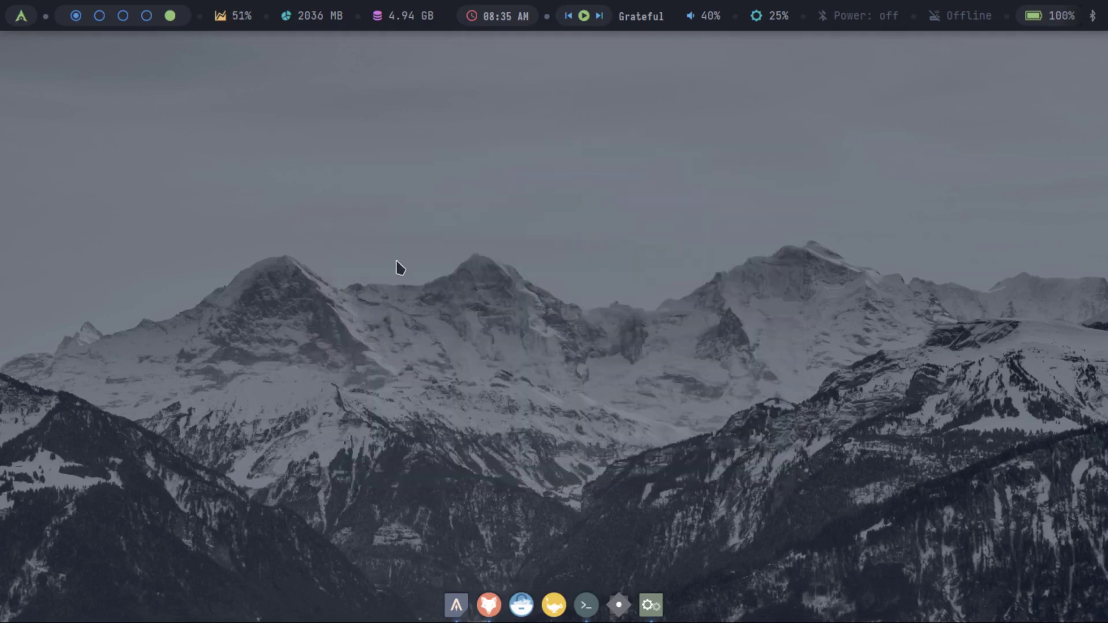
key("alt+F1")
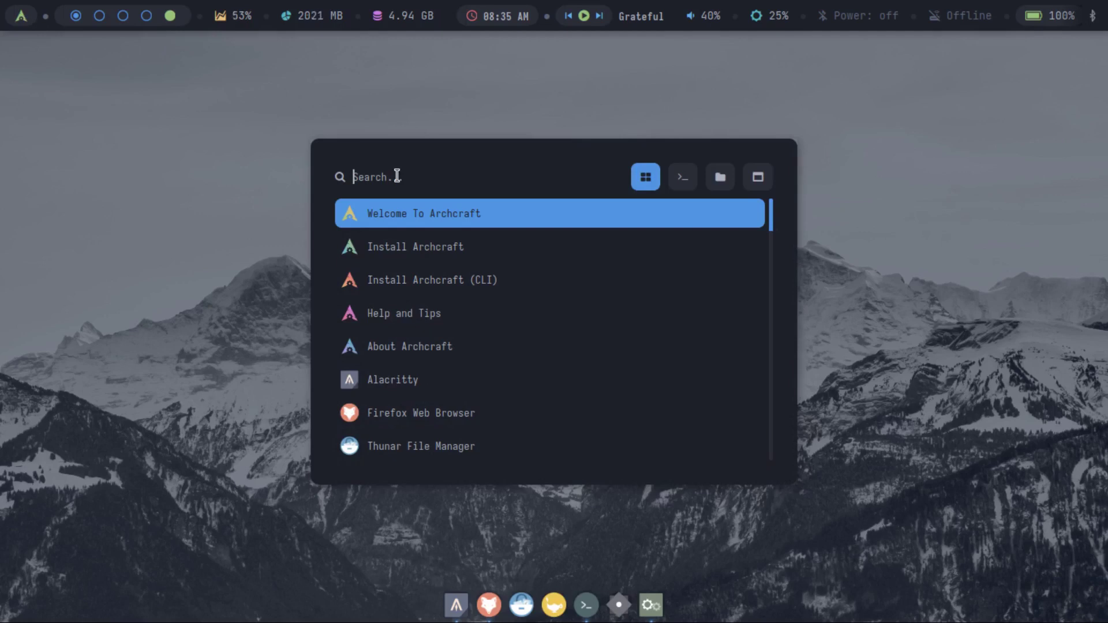
type("fire")
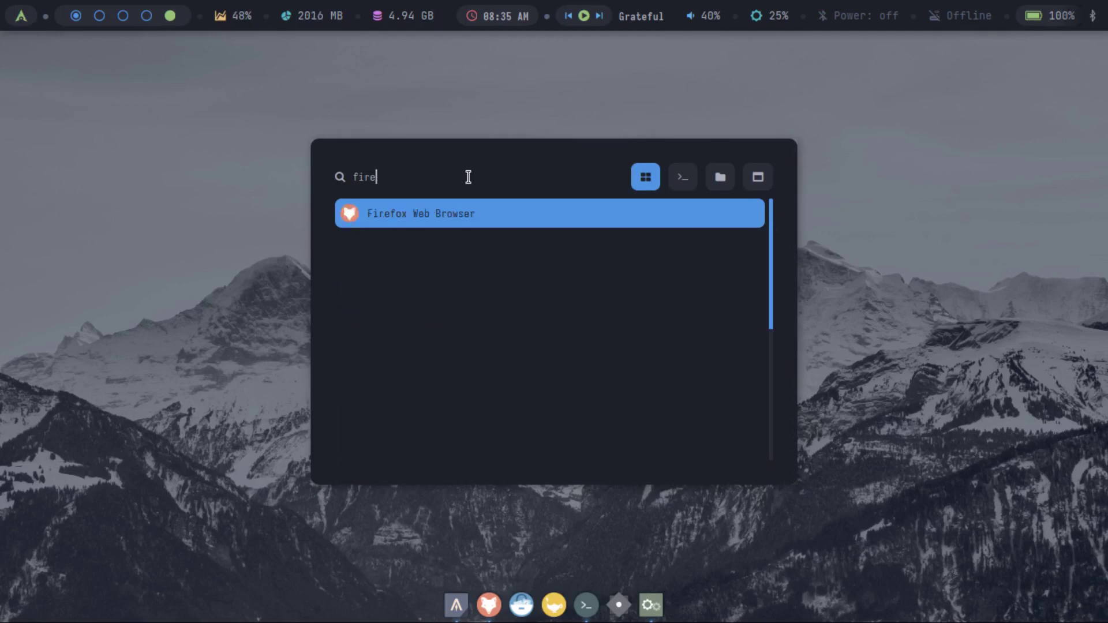
key("BackSpace")
key("BackSpace")
key("BackSpace")
key("BackSpace")
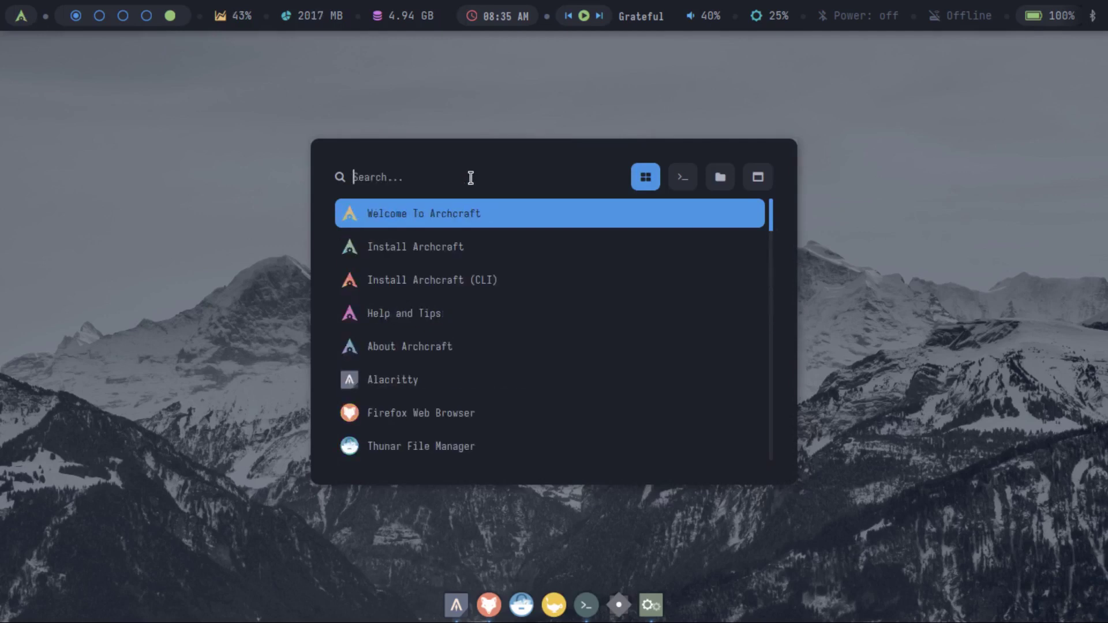
key("Escape")
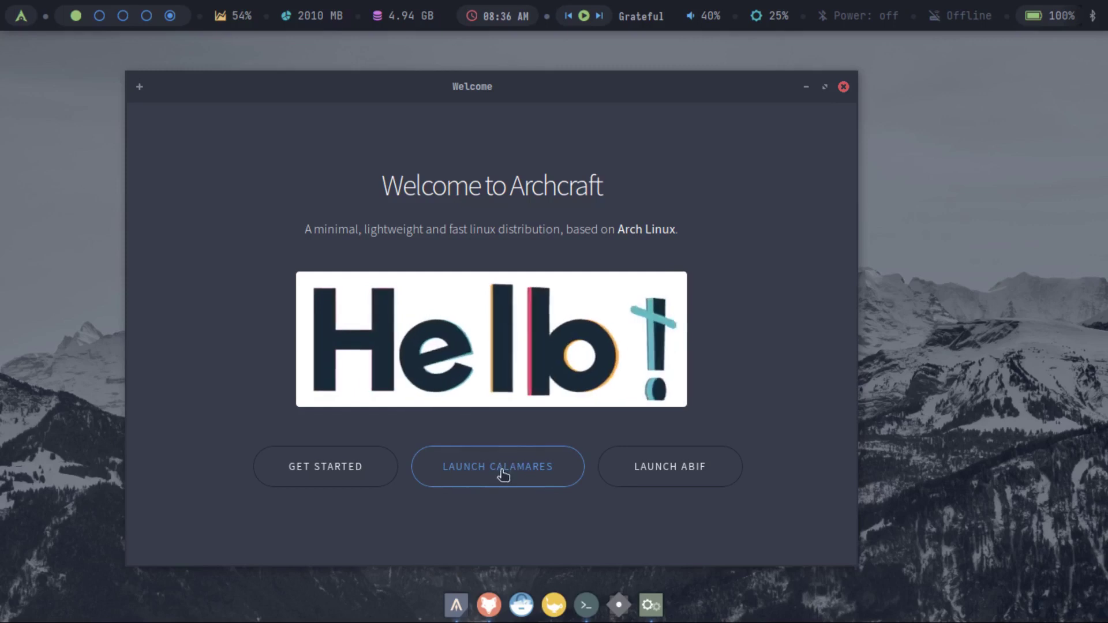
Start the Calamares installer, then cancel it and confirm quitting
left_click(519, 470)
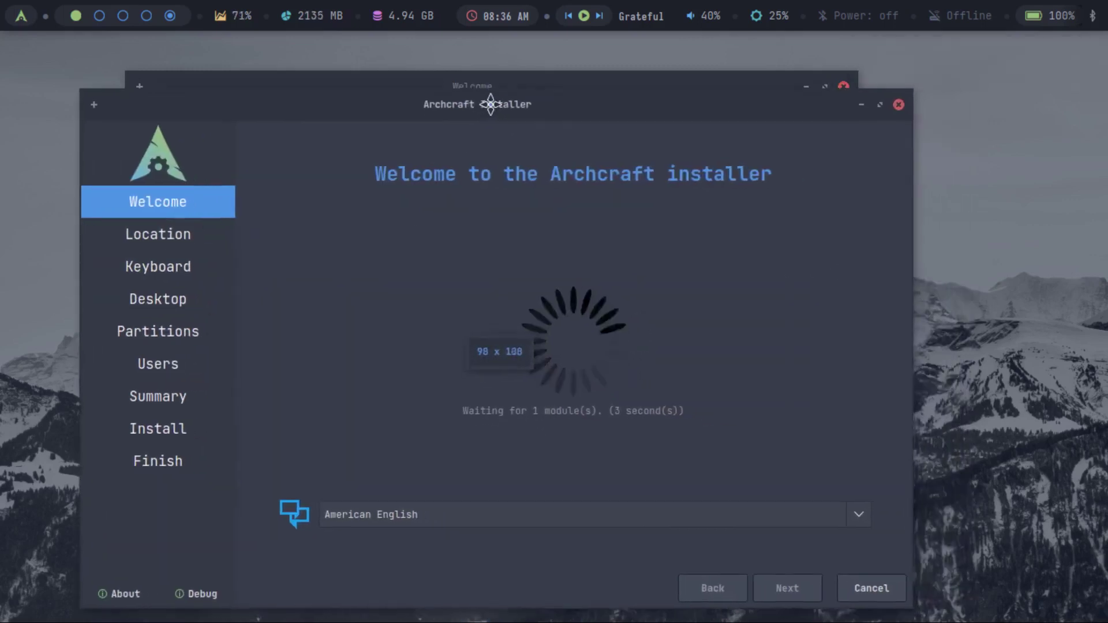
left_click(889, 567)
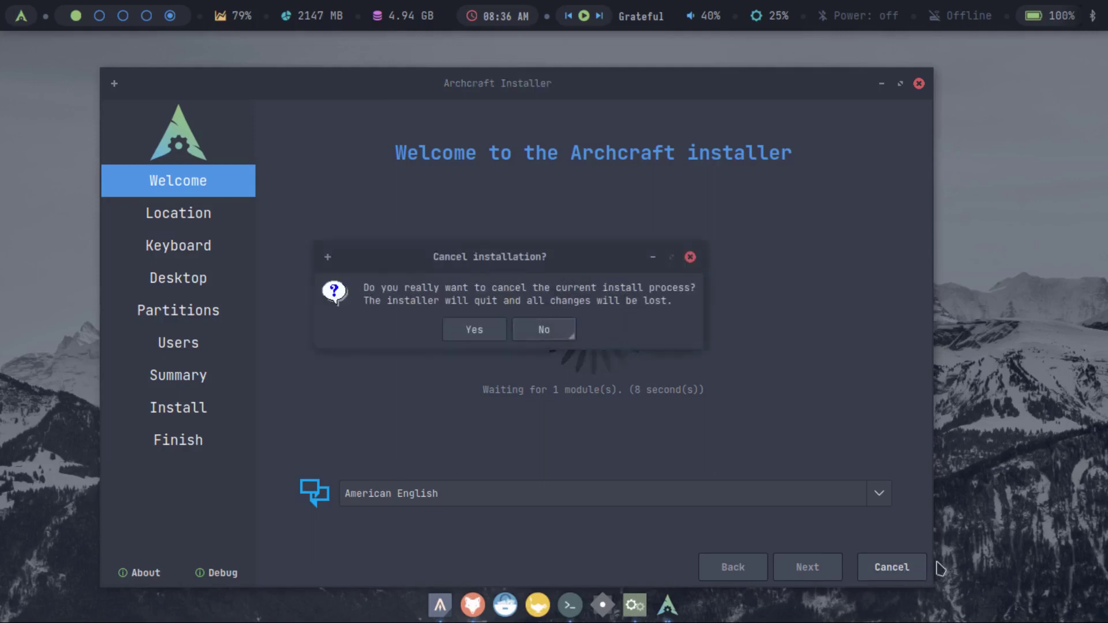
left_click(480, 331)
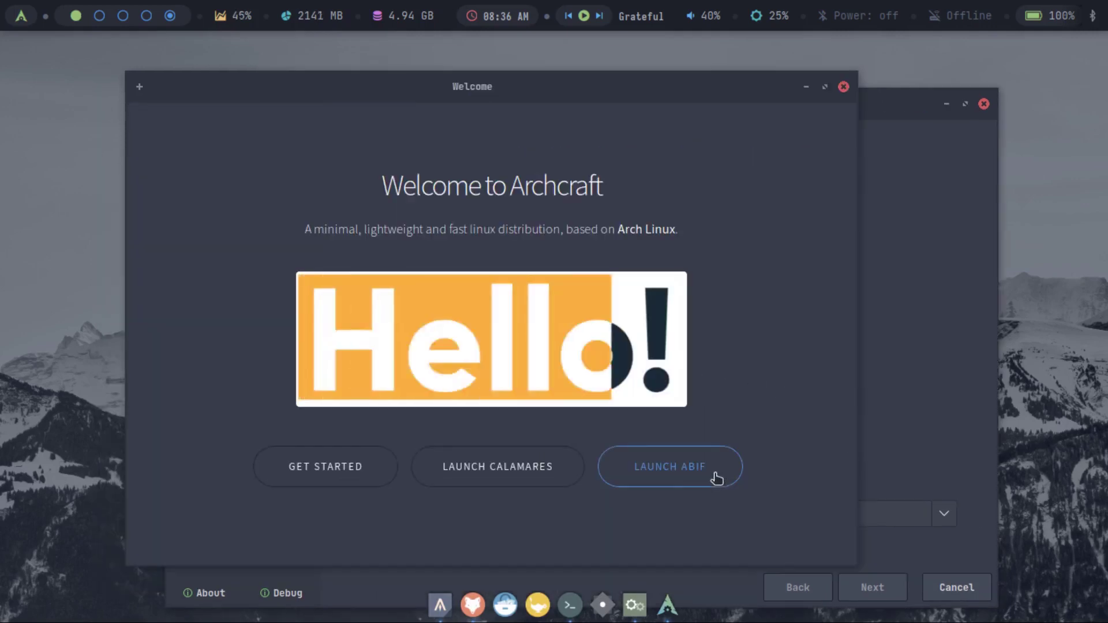
Launch the command-line ABIF installer, then close it and force-quit the unresponsive process
left_click(716, 476)
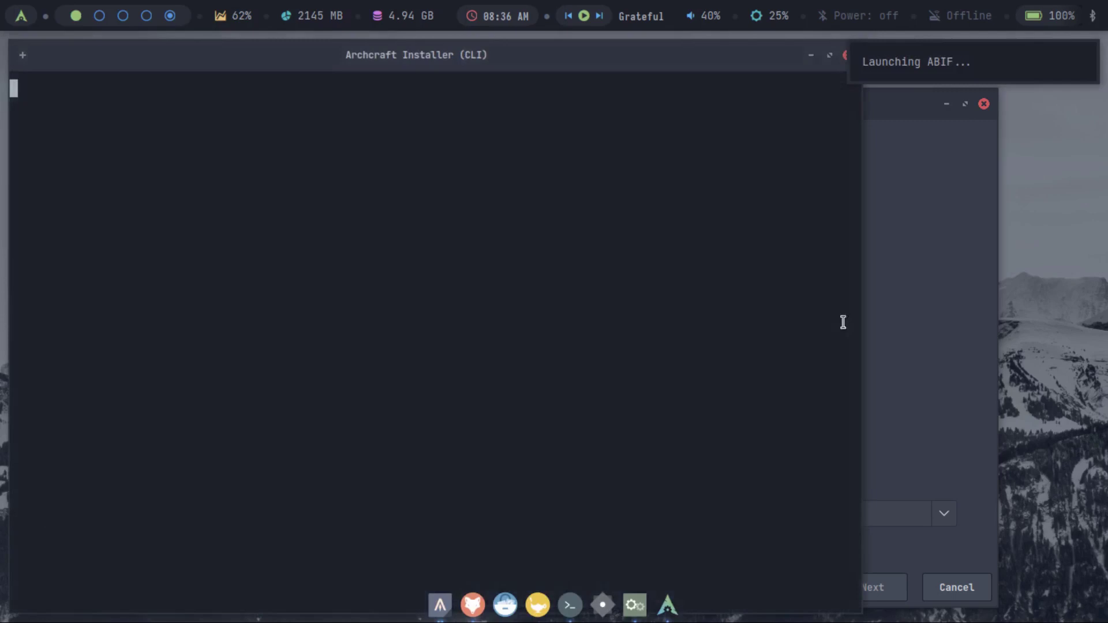
left_click(984, 104)
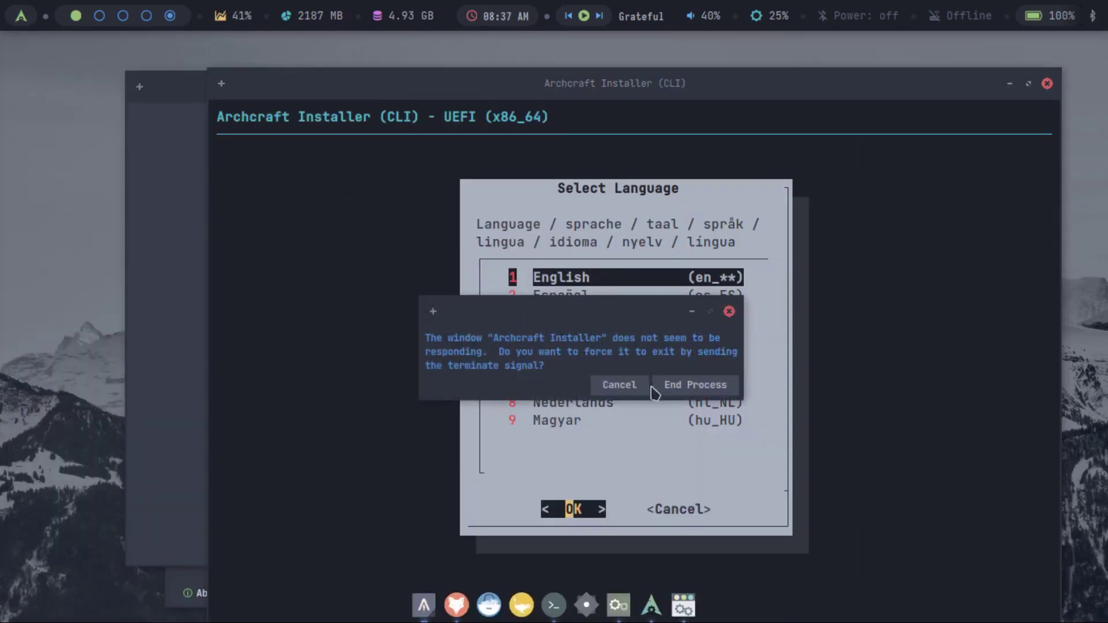
left_click(699, 385)
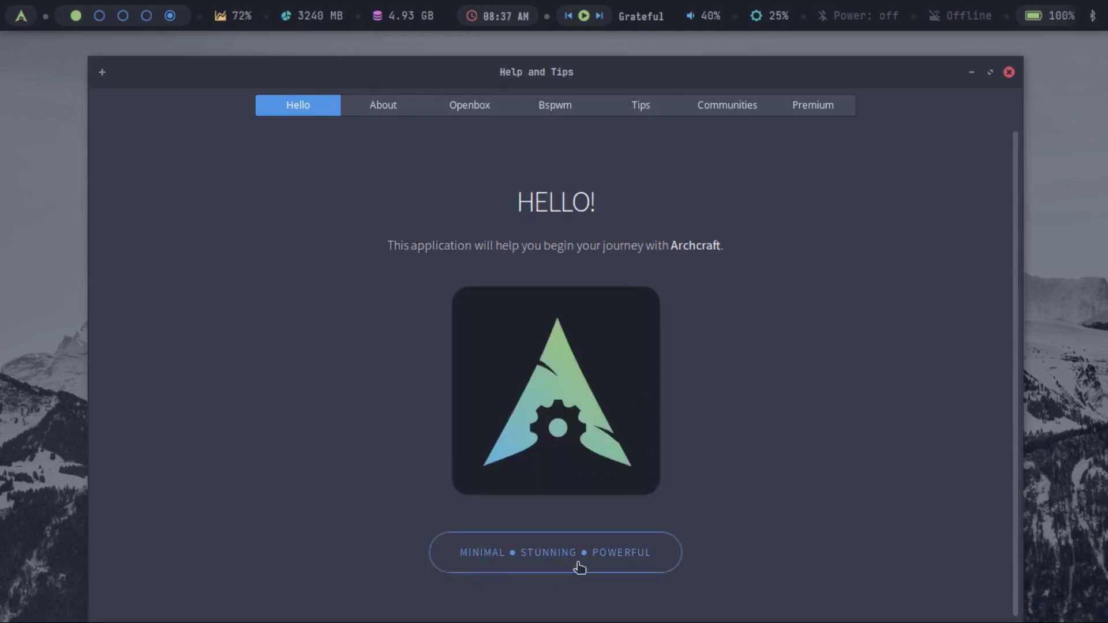
View the About and Openbox pages of Help and Tips, then switch to the Bspwm page
left_click(387, 107)
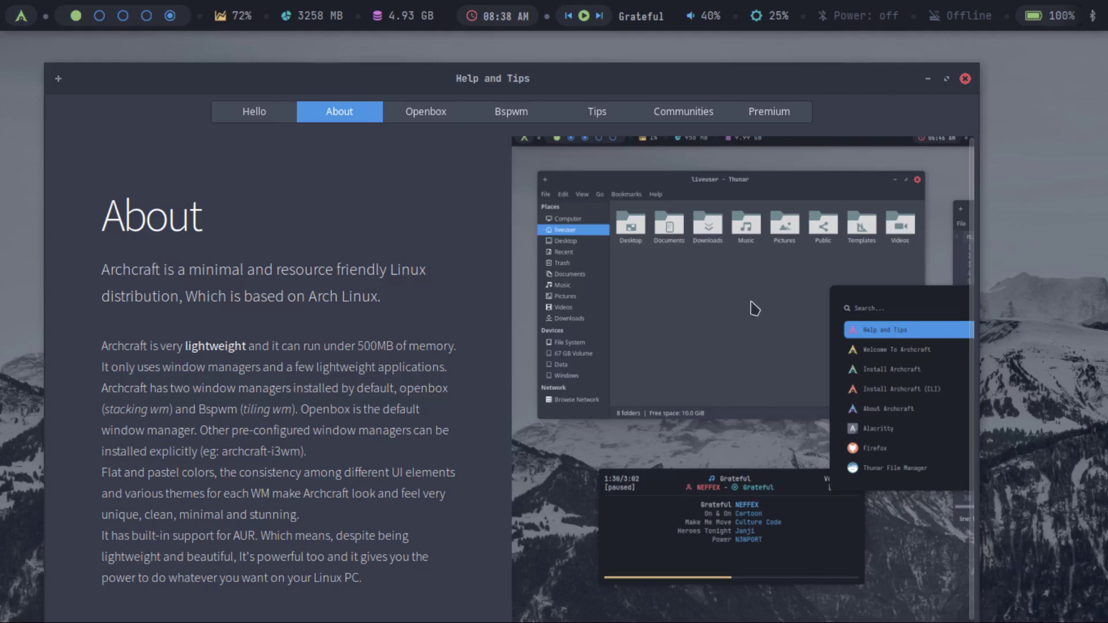
left_click(434, 112)
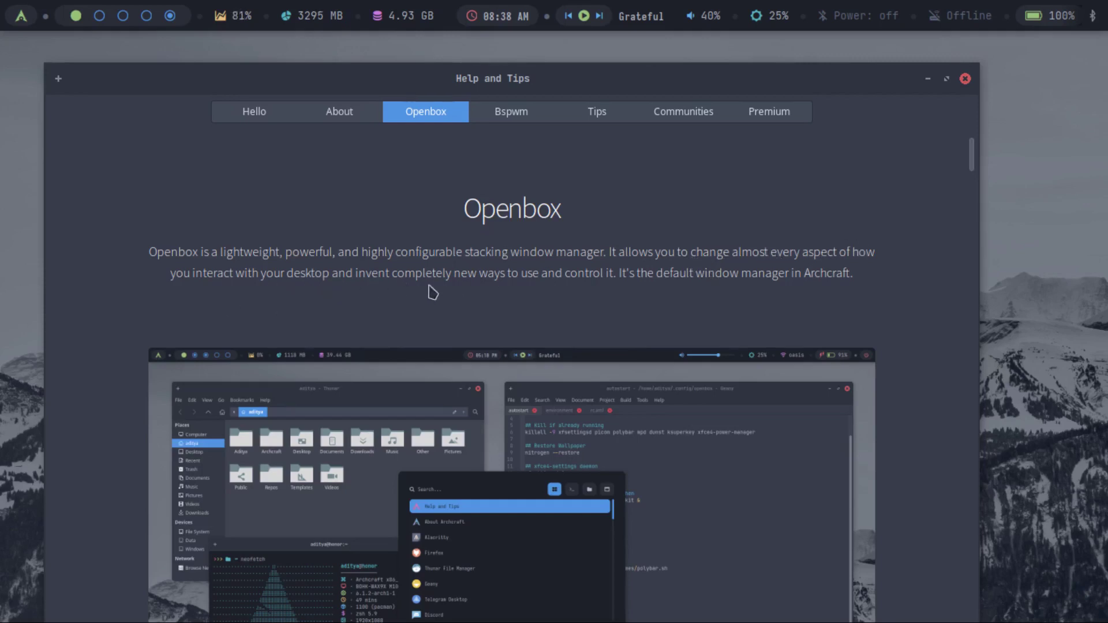
scroll(375, 277, "down", 3)
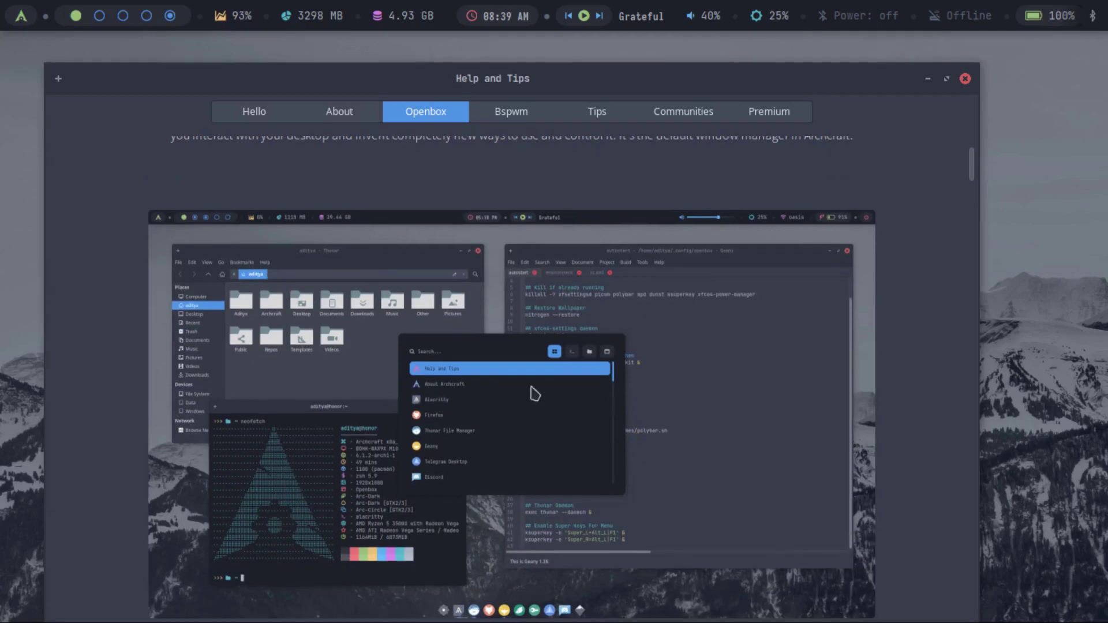
key("ctrl+Page_Down")
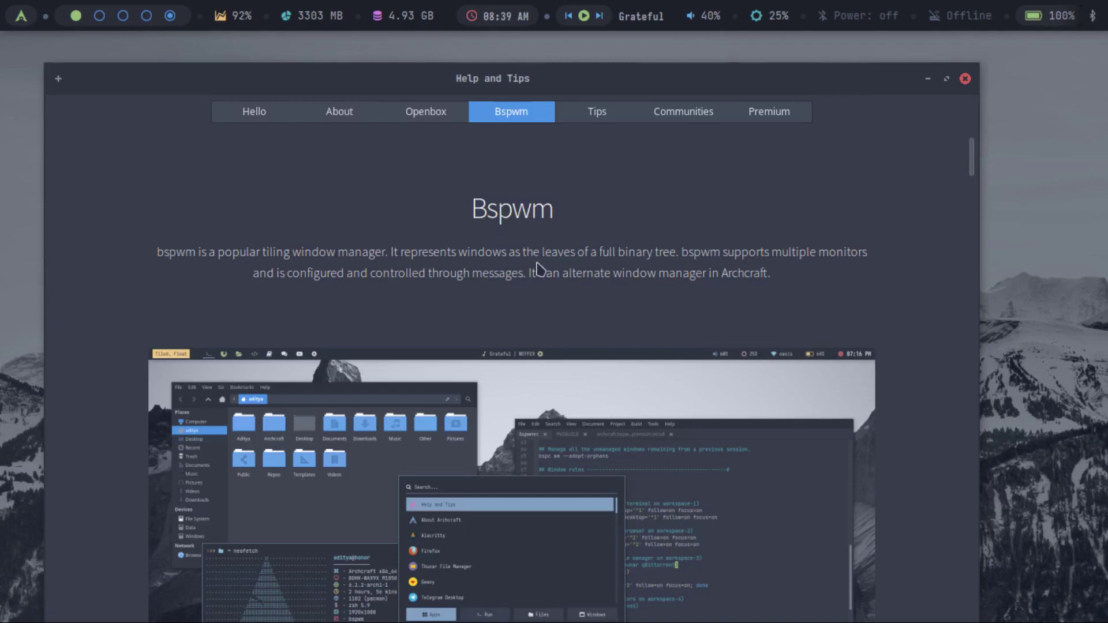
Scroll the Bspwm page past Desktop, Applications, Hardware Keys and Window Management to Keybindings
scroll(550, 298, "down", 1)
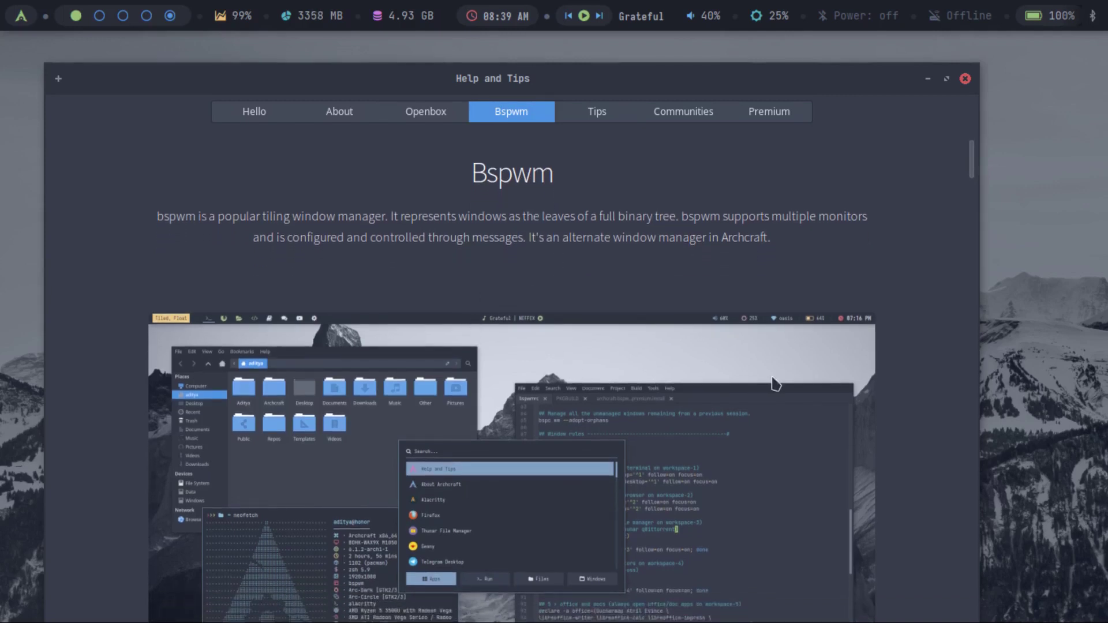
scroll(787, 403, "down", 10)
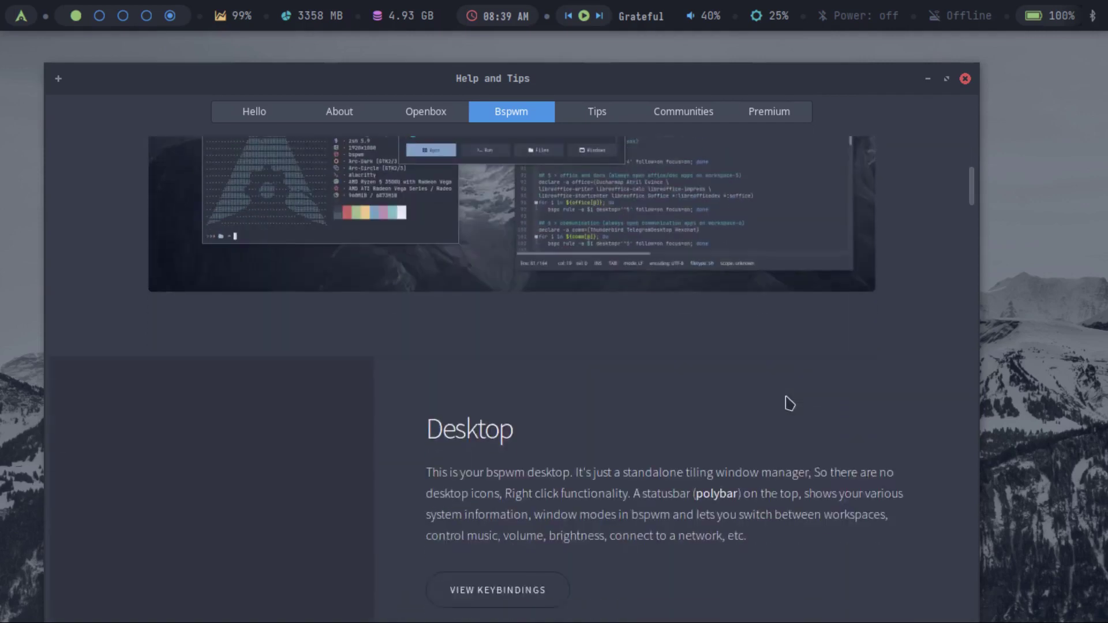
scroll(482, 272, "down", 10)
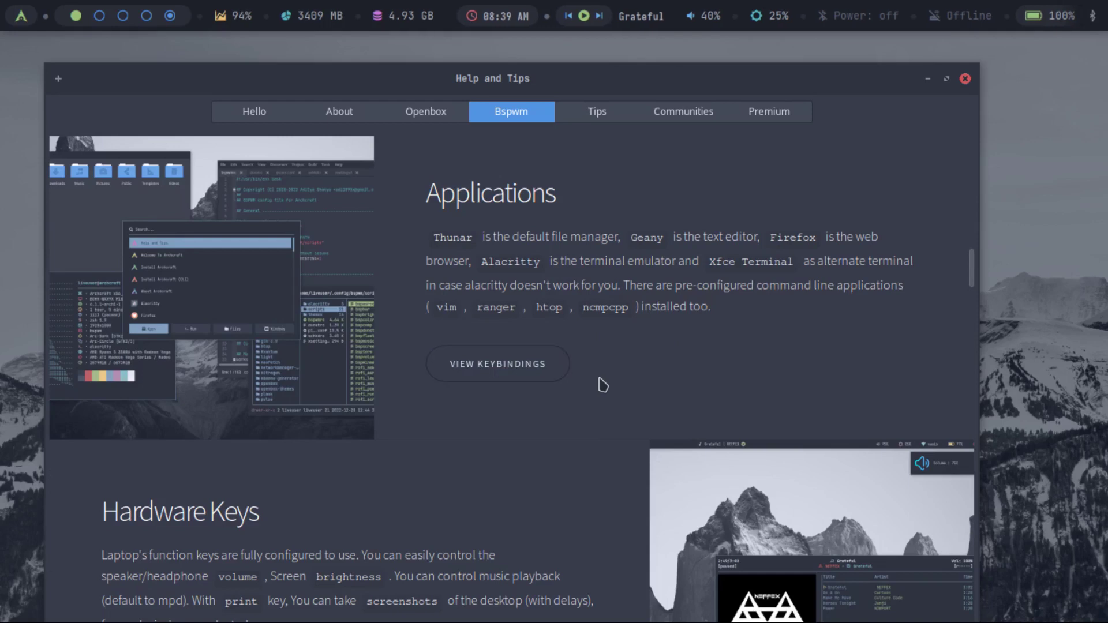
scroll(594, 382, "down", 3)
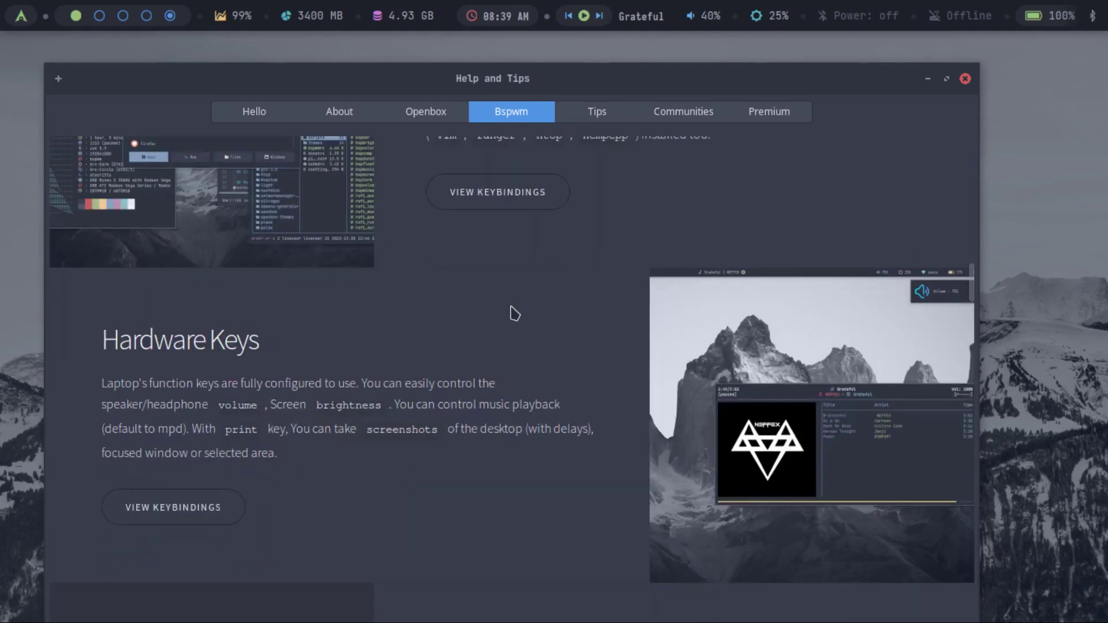
scroll(515, 314, "down", 3)
scroll(493, 345, "down", 5)
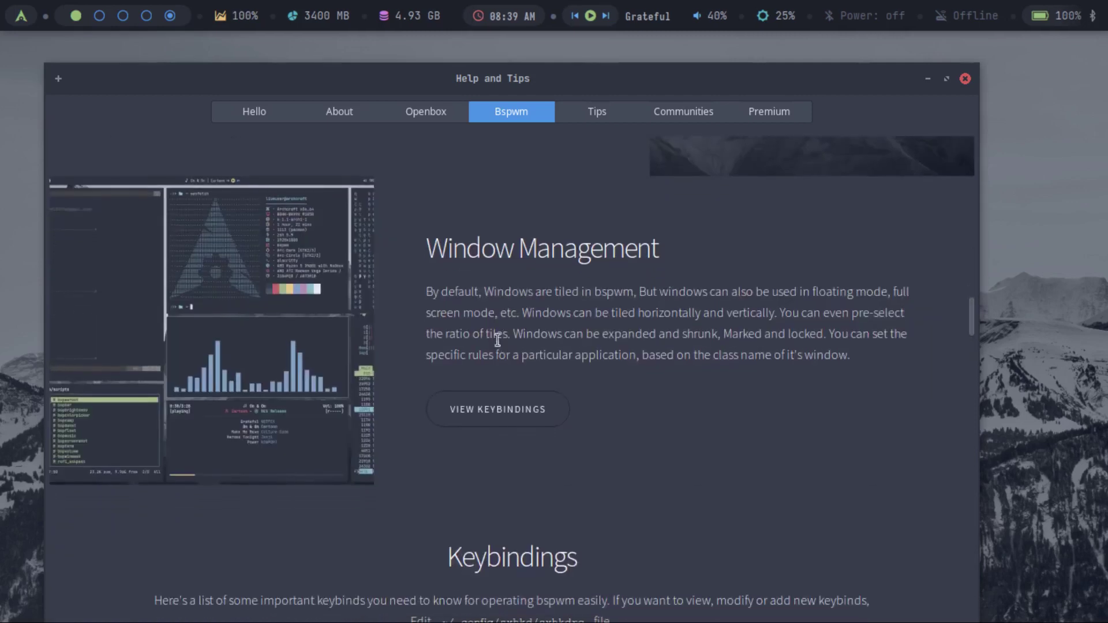
scroll(540, 361, "down", 3)
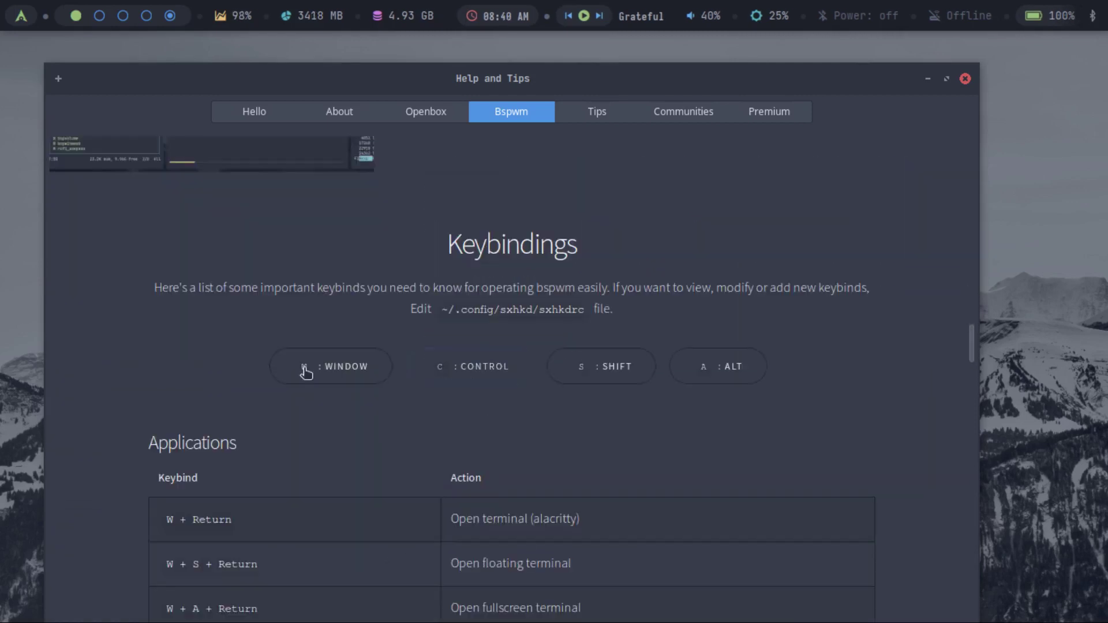
Open an alacritty terminal with Super+Return, then scroll to the Bspwm Window Management keybindings
scroll(187, 463, "down", 1)
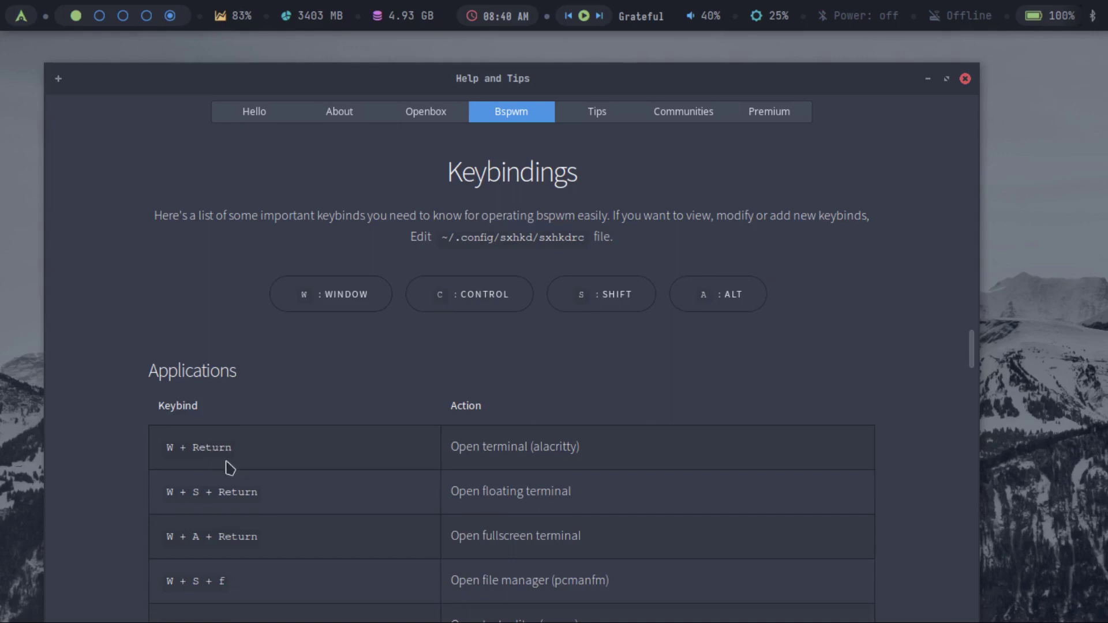
key("super+c")
key("super+Return")
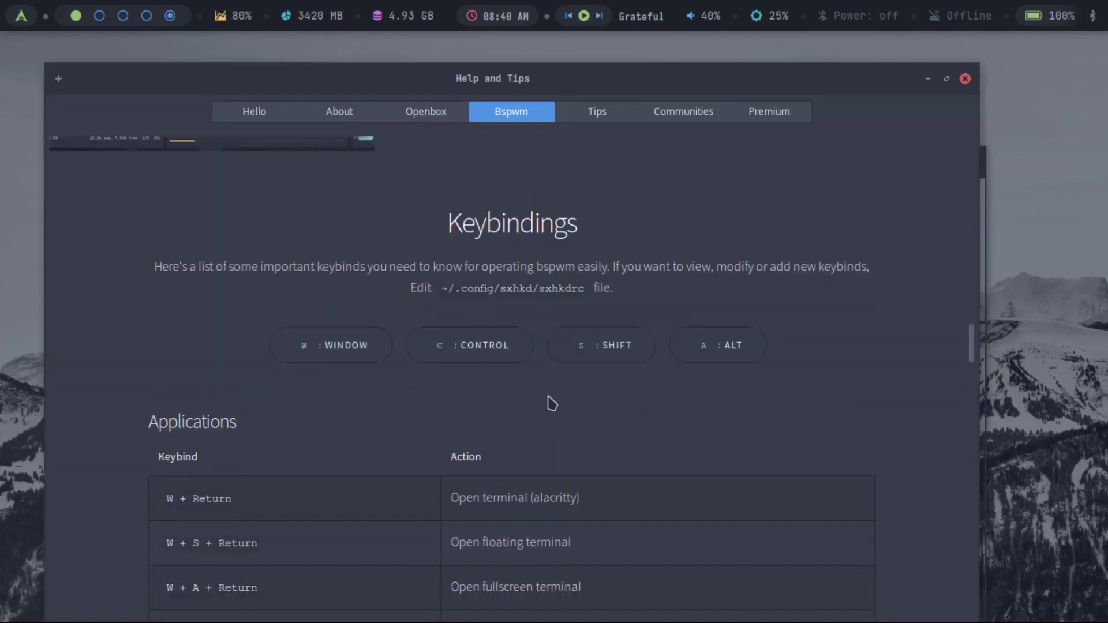
scroll(550, 403, "down", 3)
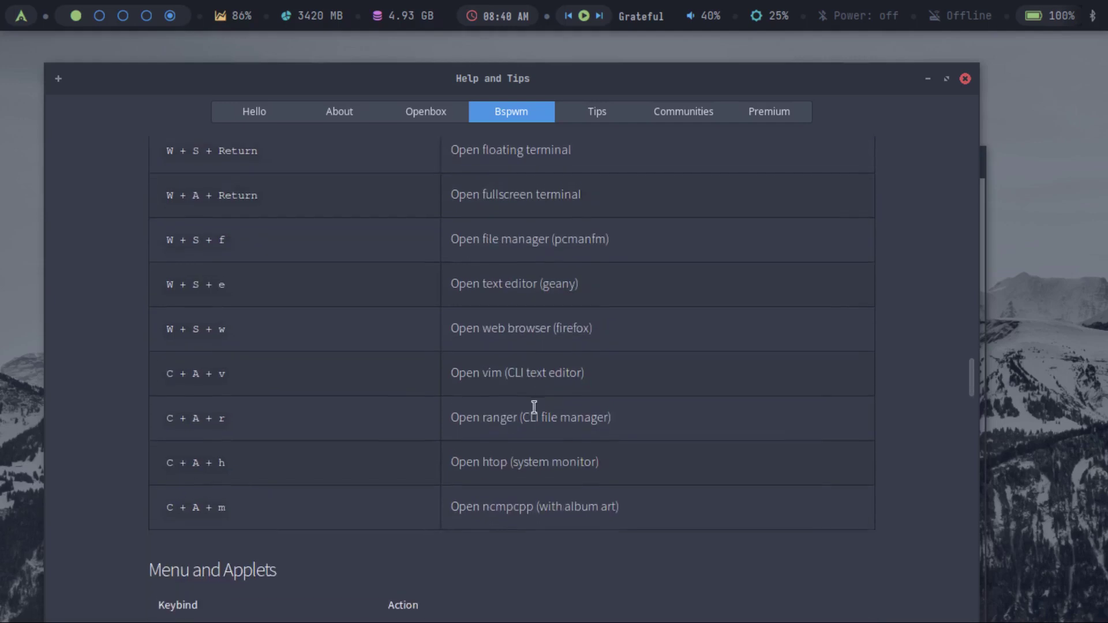
scroll(534, 407, "down", 2)
scroll(404, 323, "down", 10)
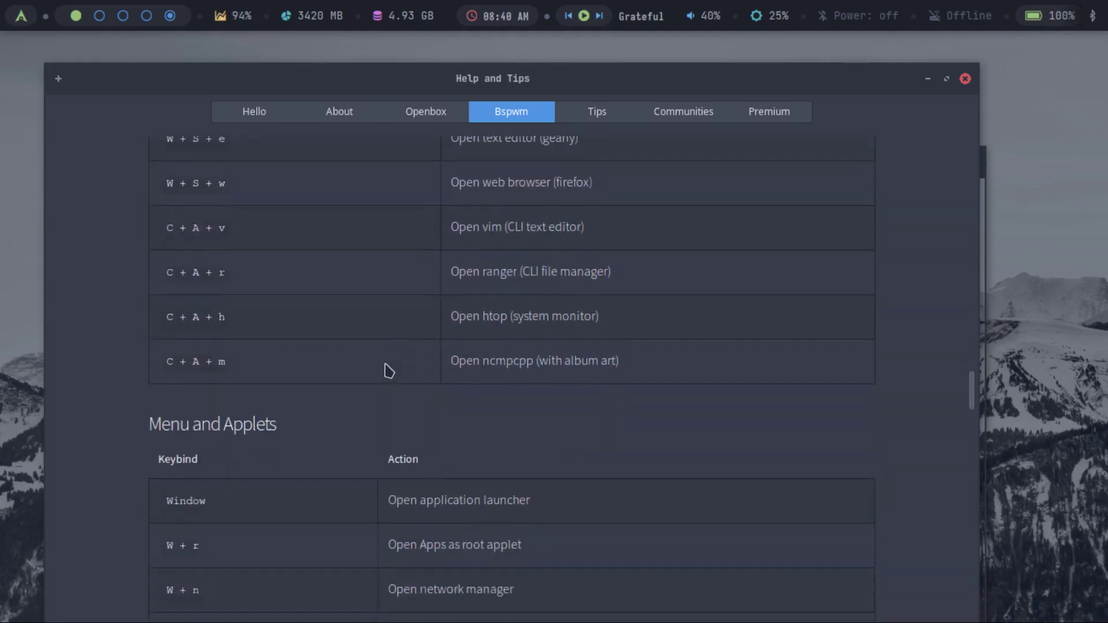
scroll(421, 383, "down", 10)
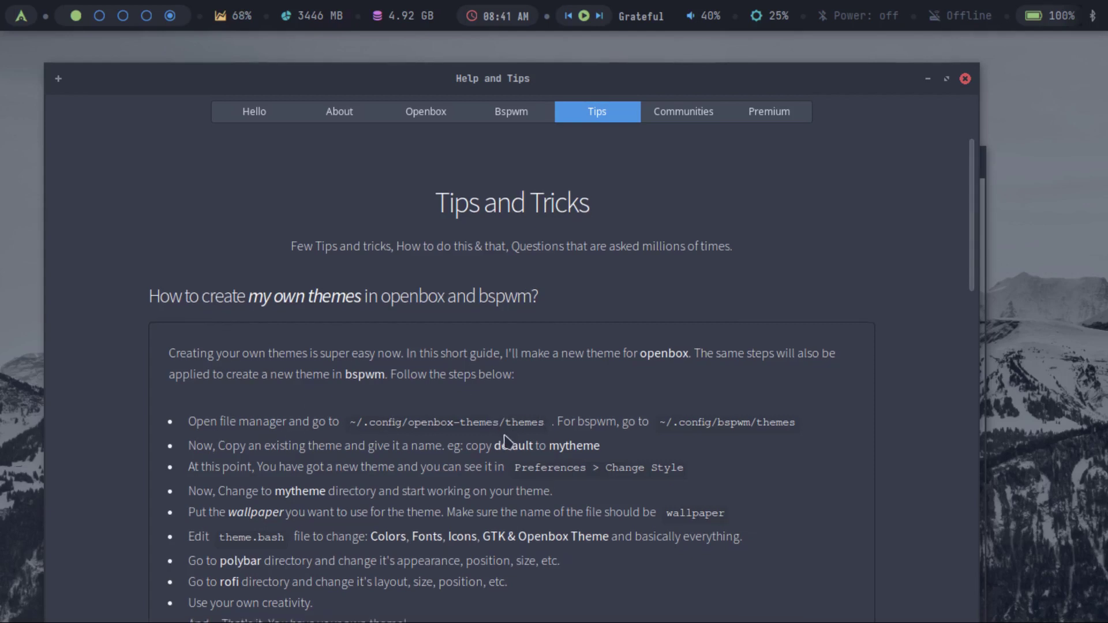
Scroll through the Tips and Tricks page and select the sudo pacman -Syyu update command
scroll(516, 423, "down", 1)
scroll(614, 361, "down", 5)
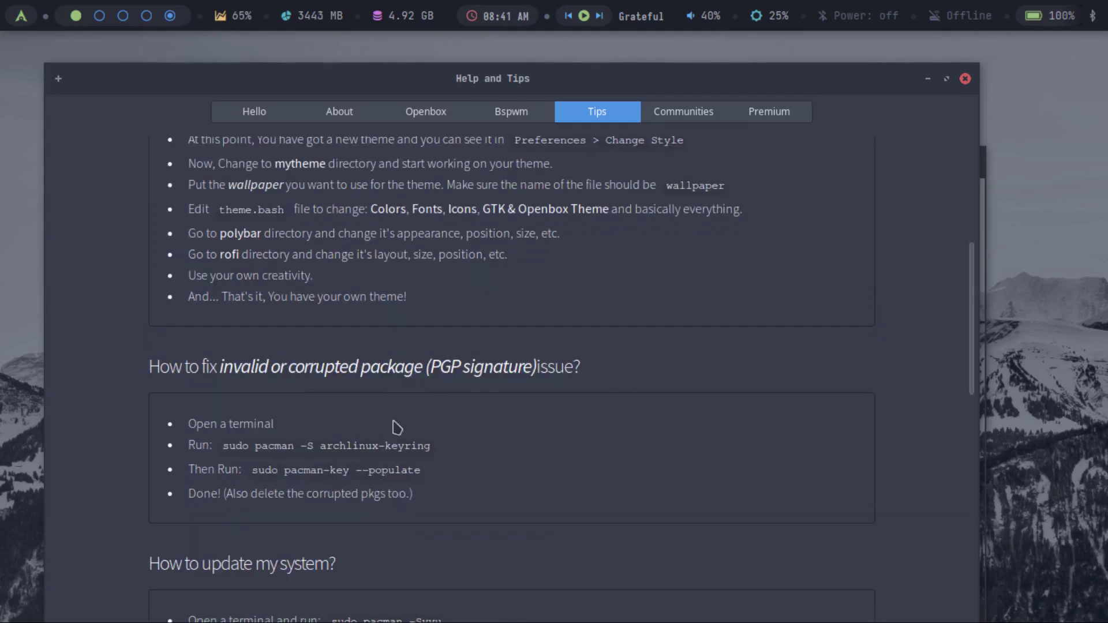
scroll(397, 428, "down", 1)
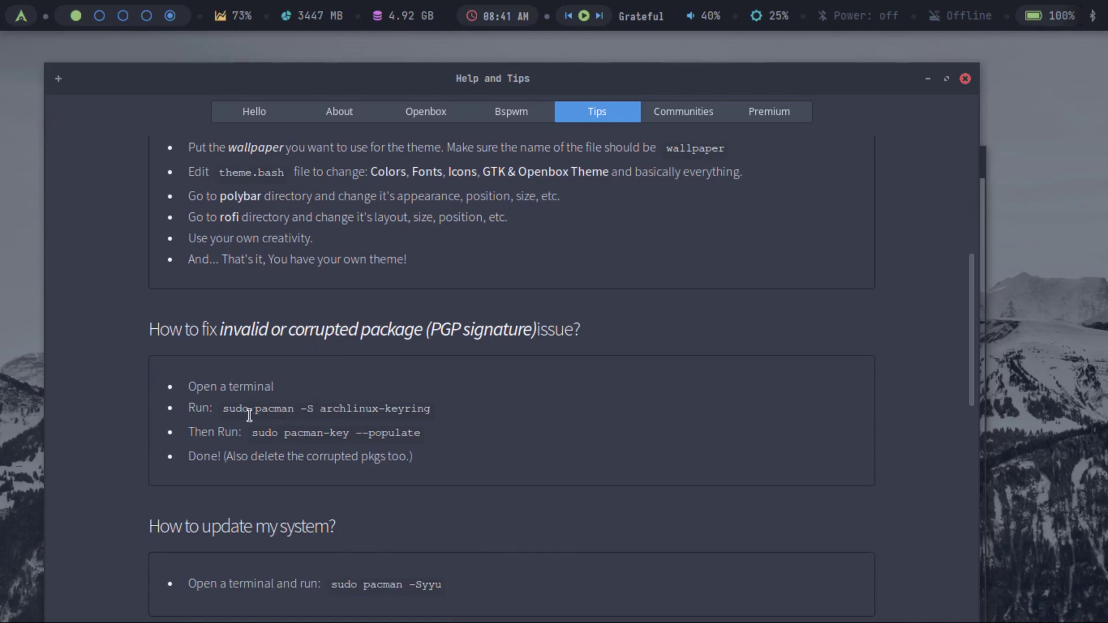
scroll(317, 441, "down", 3)
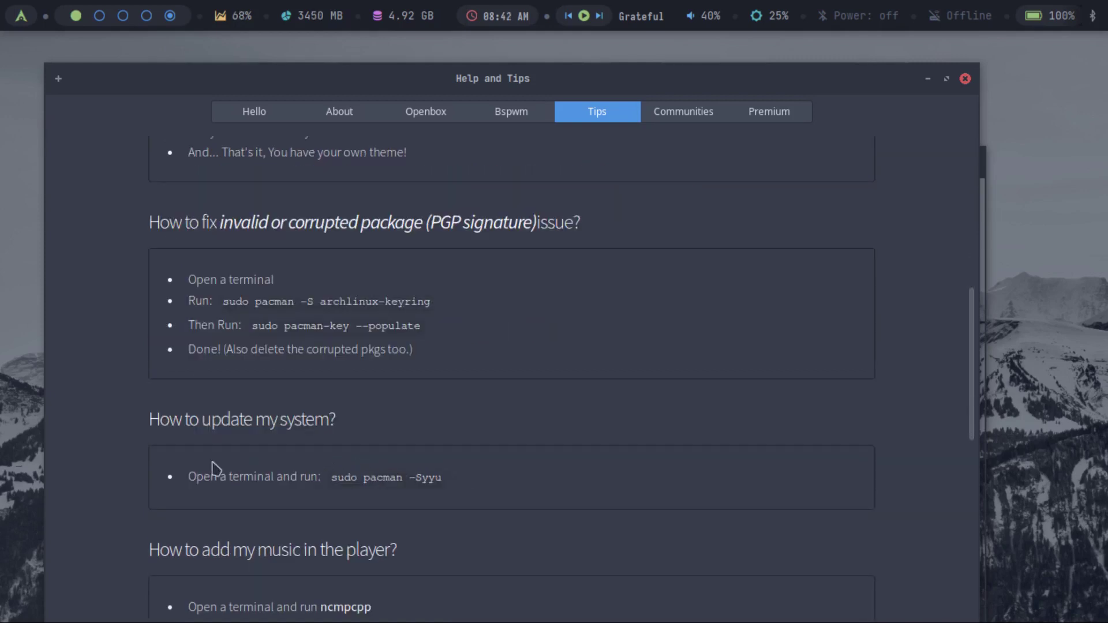
left_click_drag(283, 478, 441, 478)
scroll(399, 428, "down", 5)
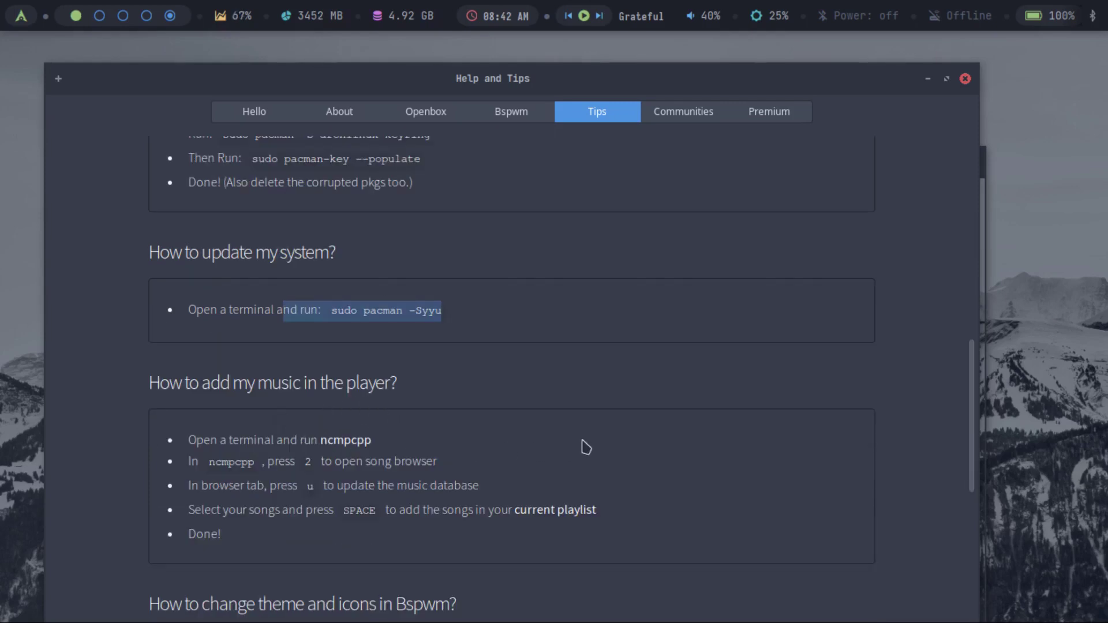
scroll(260, 435, "down", 1)
Open the Premium page and scroll back and forth through its Openbox and Bspwm sections
left_click(770, 112)
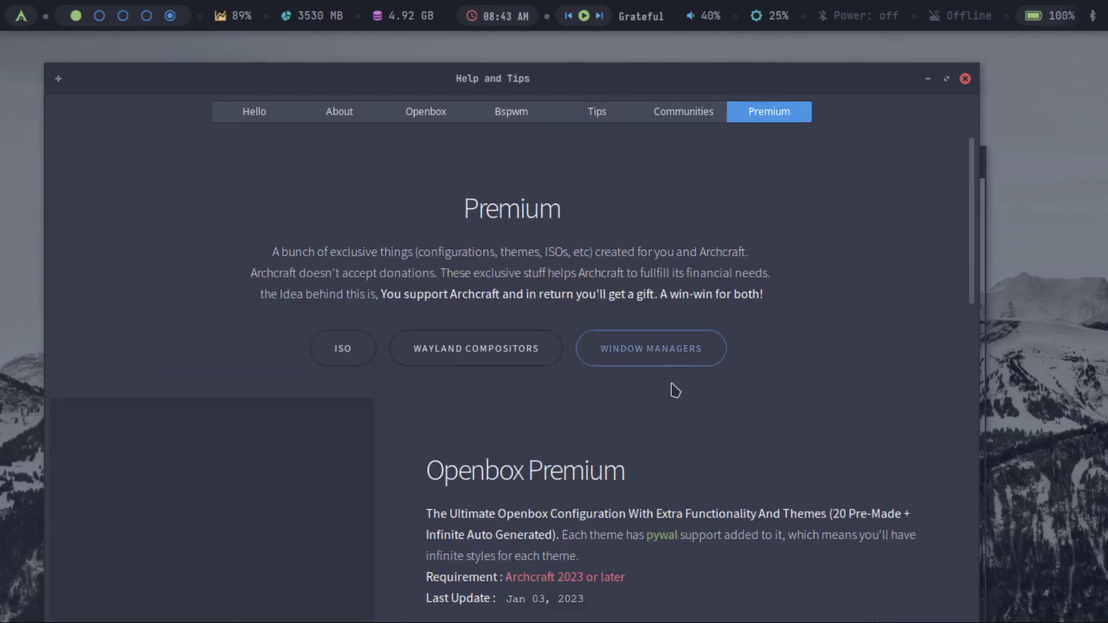
scroll(717, 440, "down", 2)
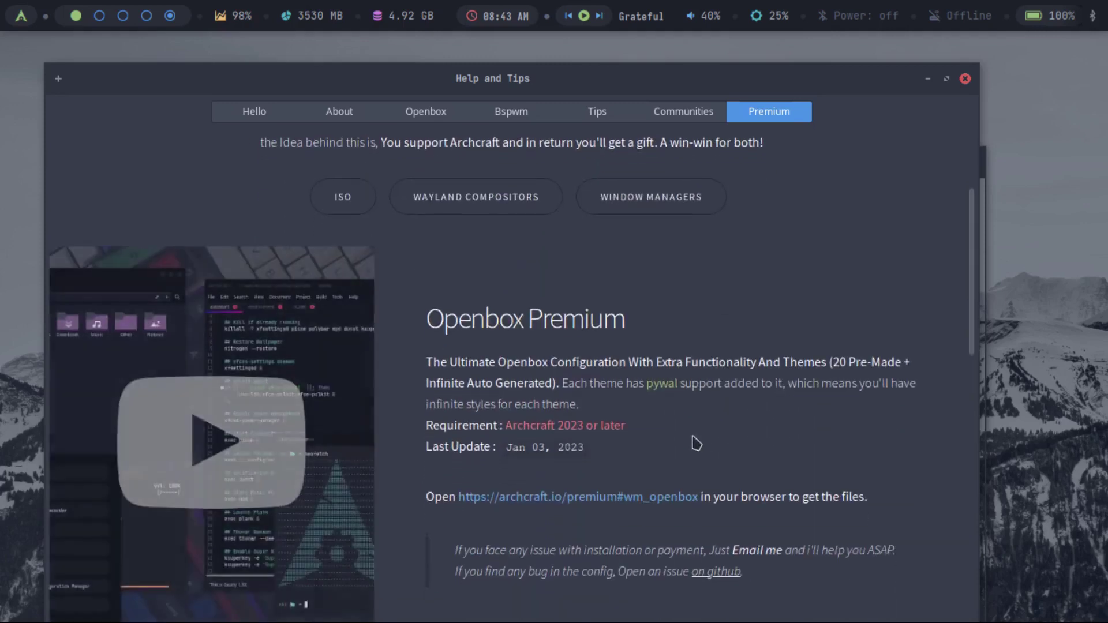
scroll(693, 443, "up", 1)
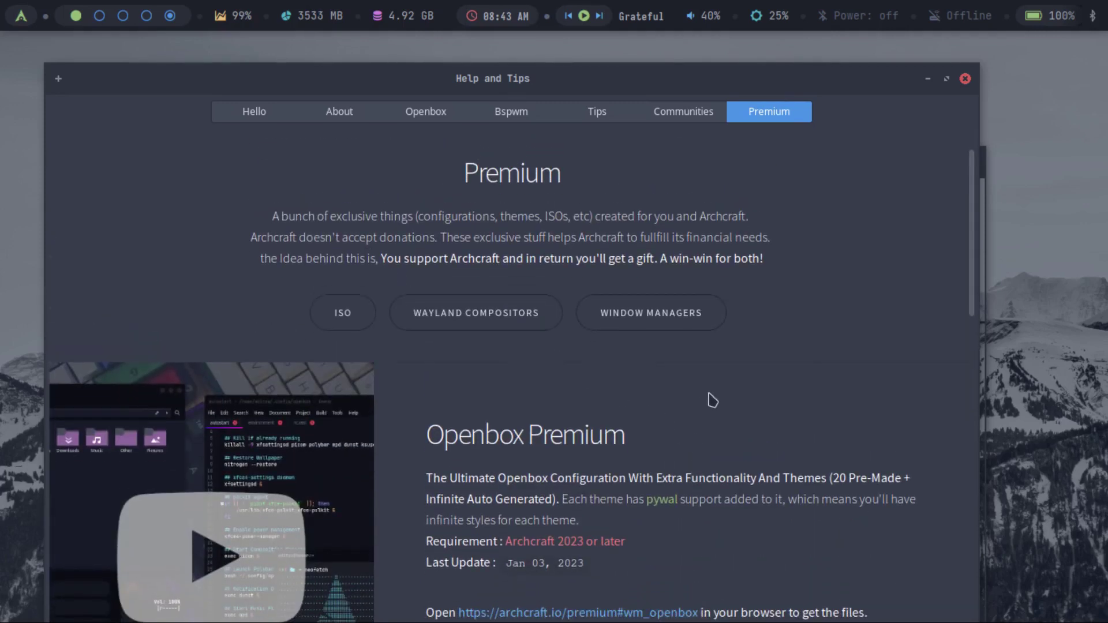
scroll(632, 425, "down", 5)
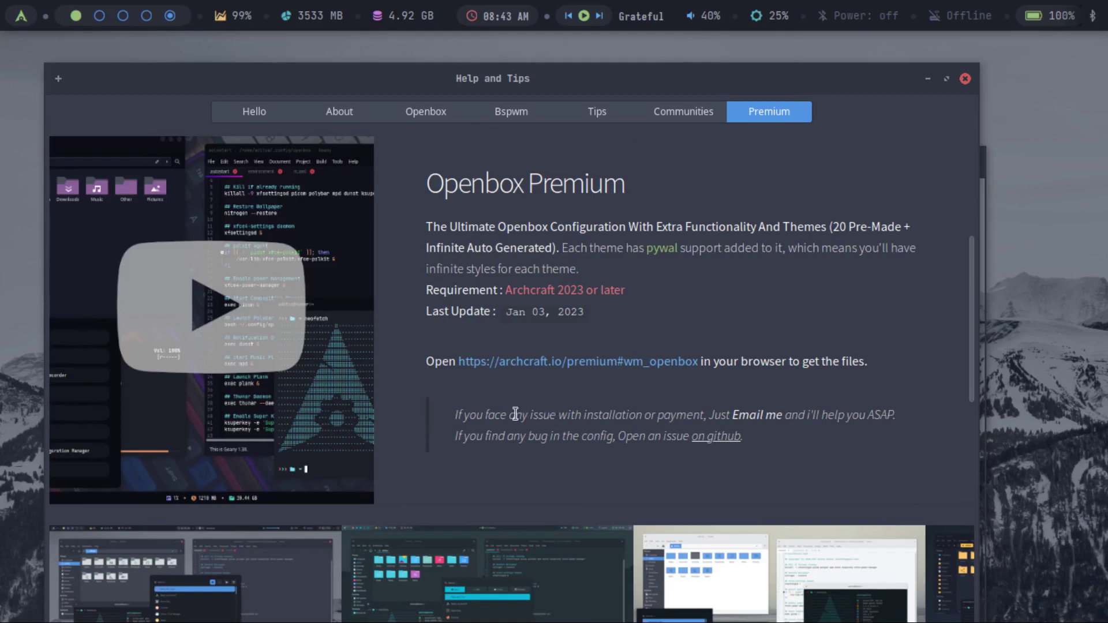
scroll(516, 413, "up", 2)
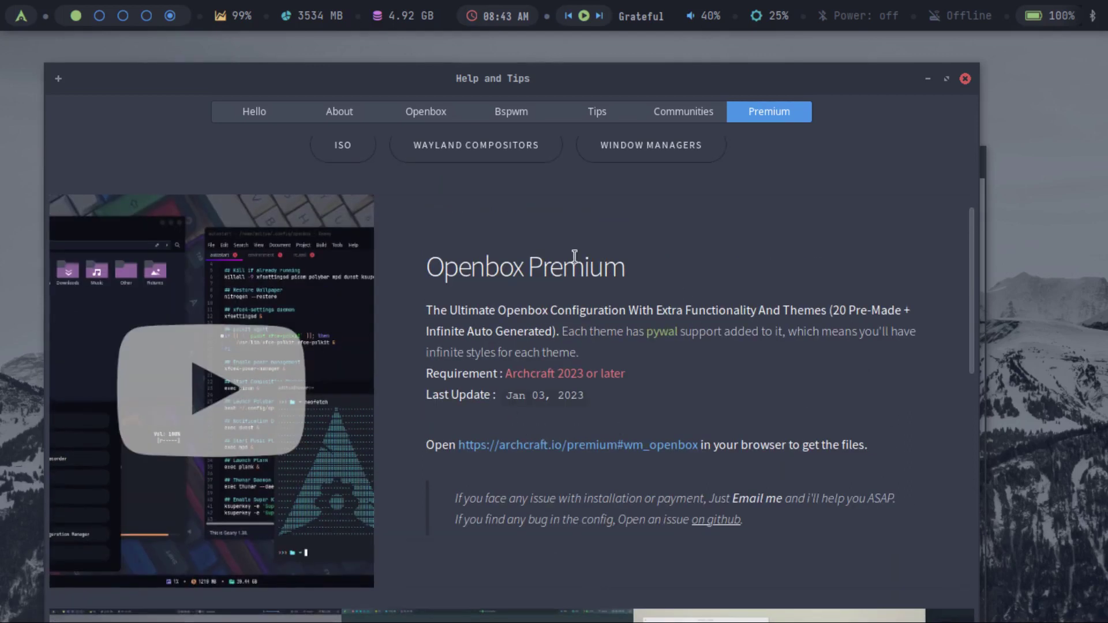
scroll(575, 256, "down", 10)
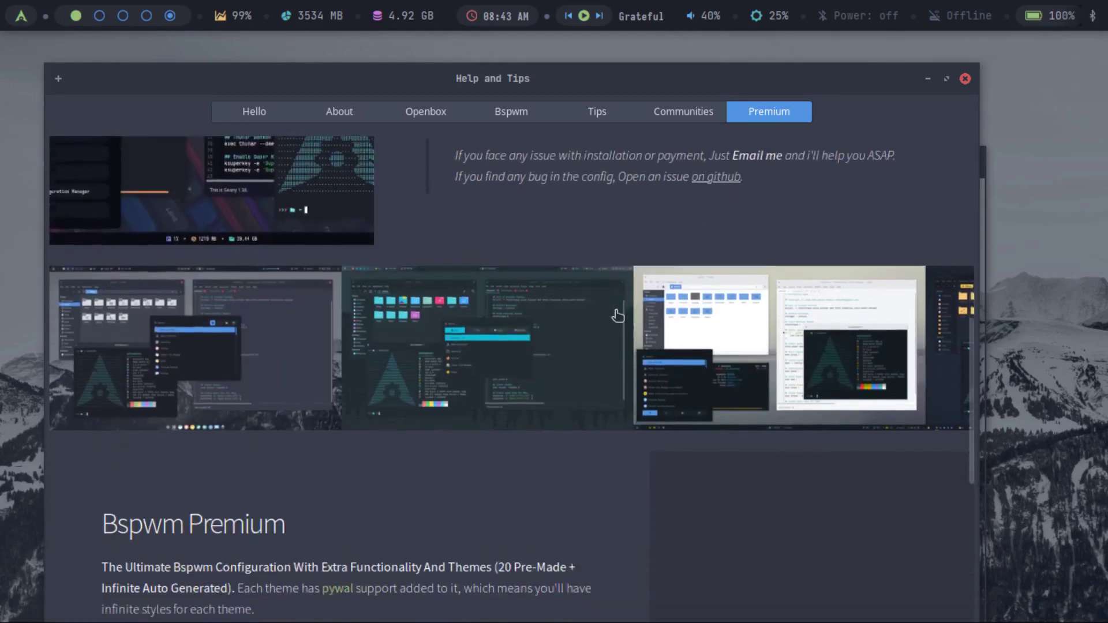
scroll(341, 527, "down", 5)
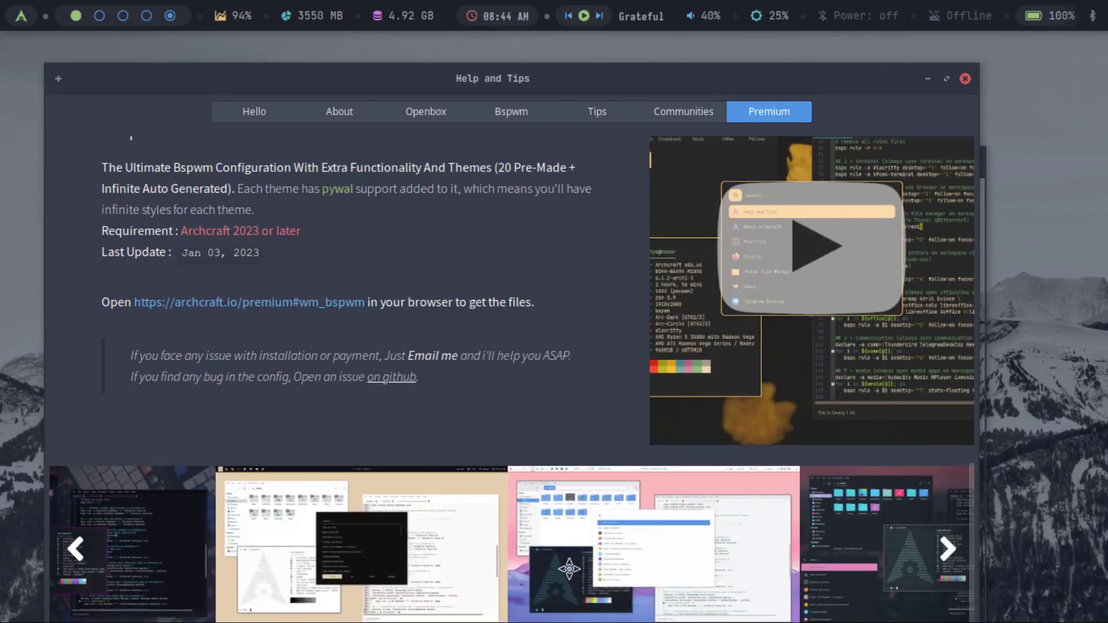
scroll(873, 363, "up", 8)
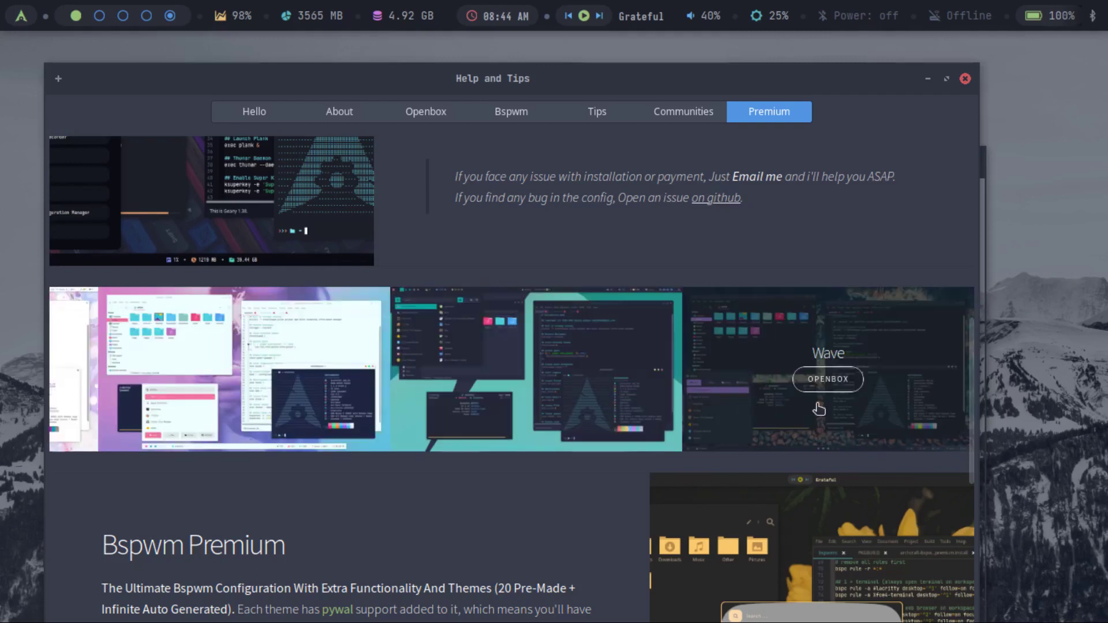
scroll(819, 409, "up", 15)
left_click(964, 80)
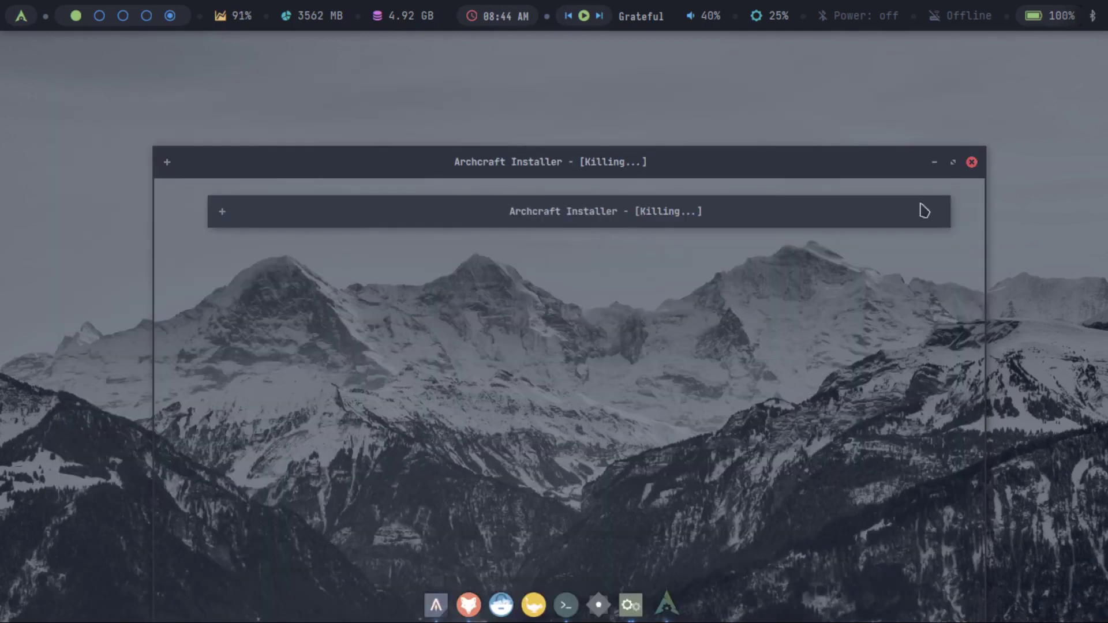
right_click(177, 134)
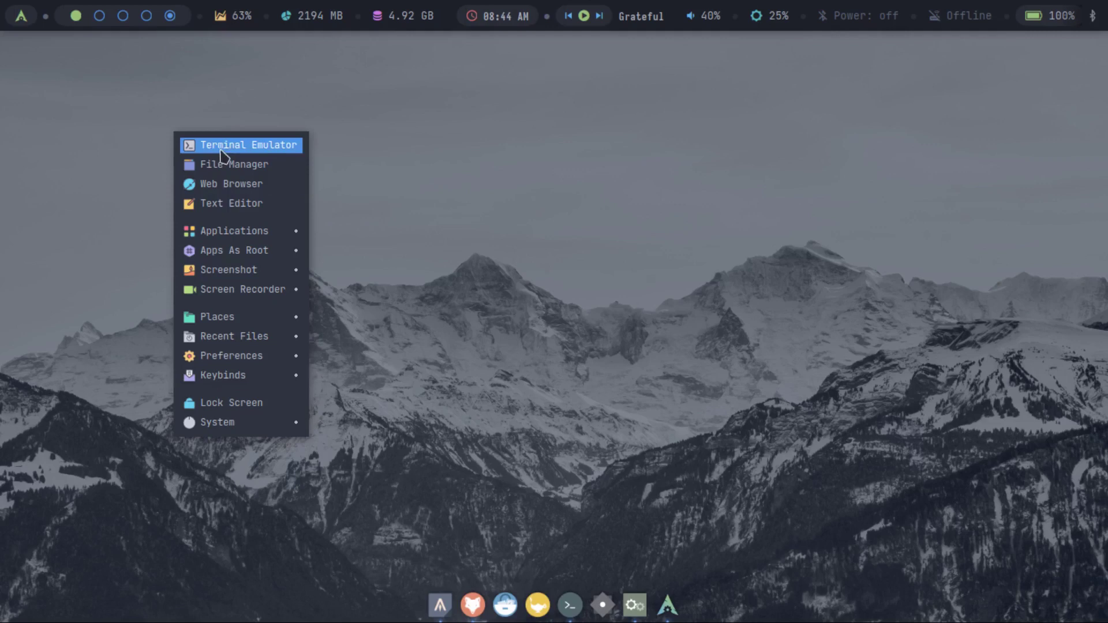
left_click(262, 145)
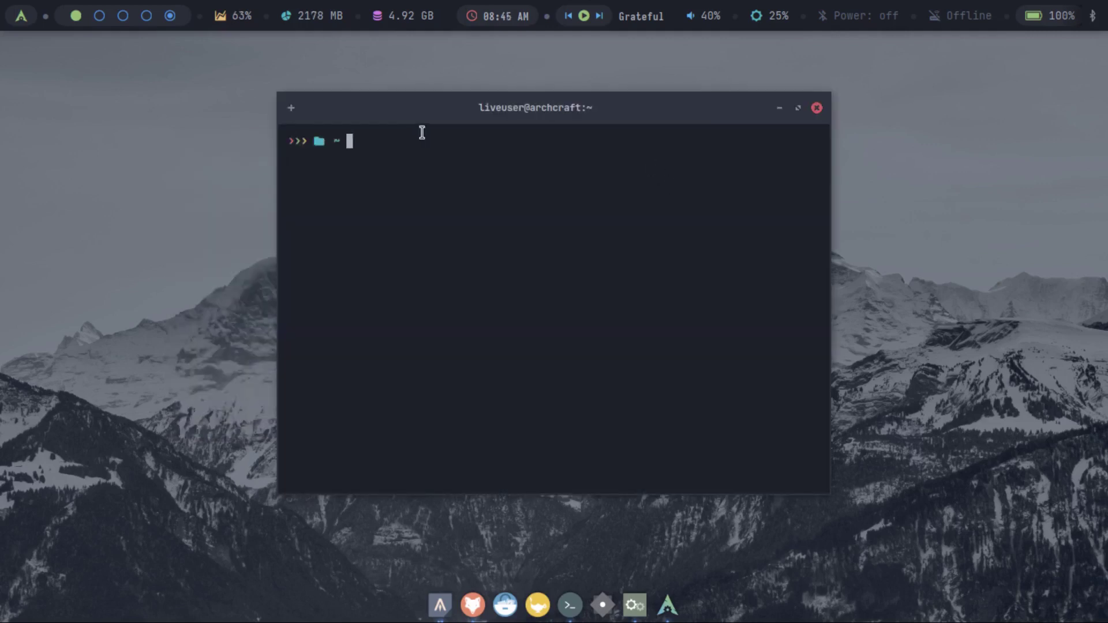
left_click(816, 108)
right_click(304, 178)
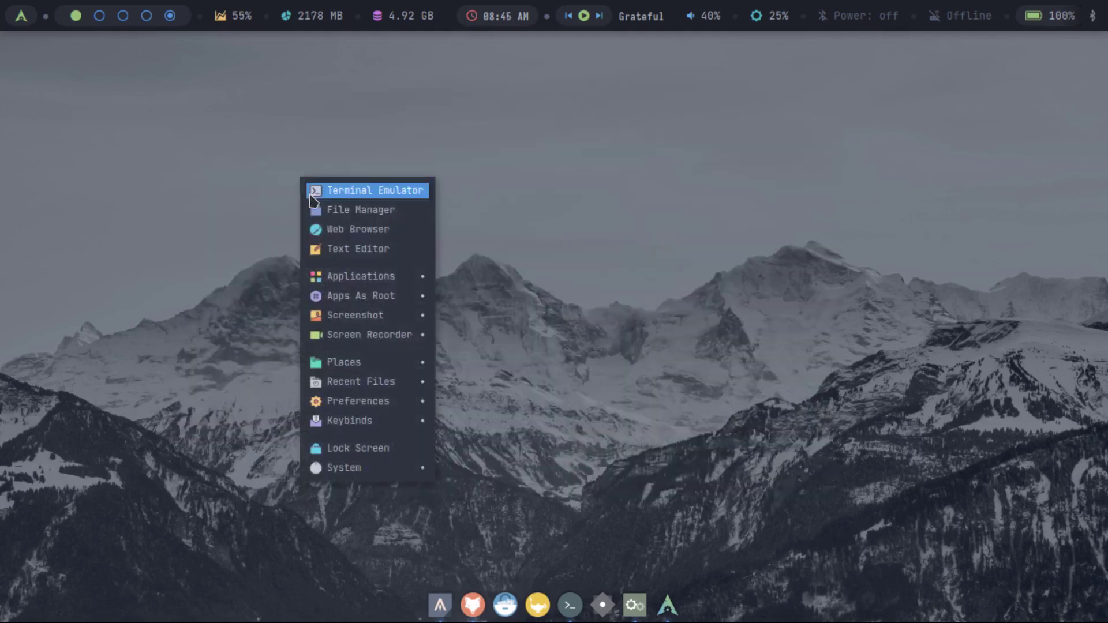
left_click(406, 207)
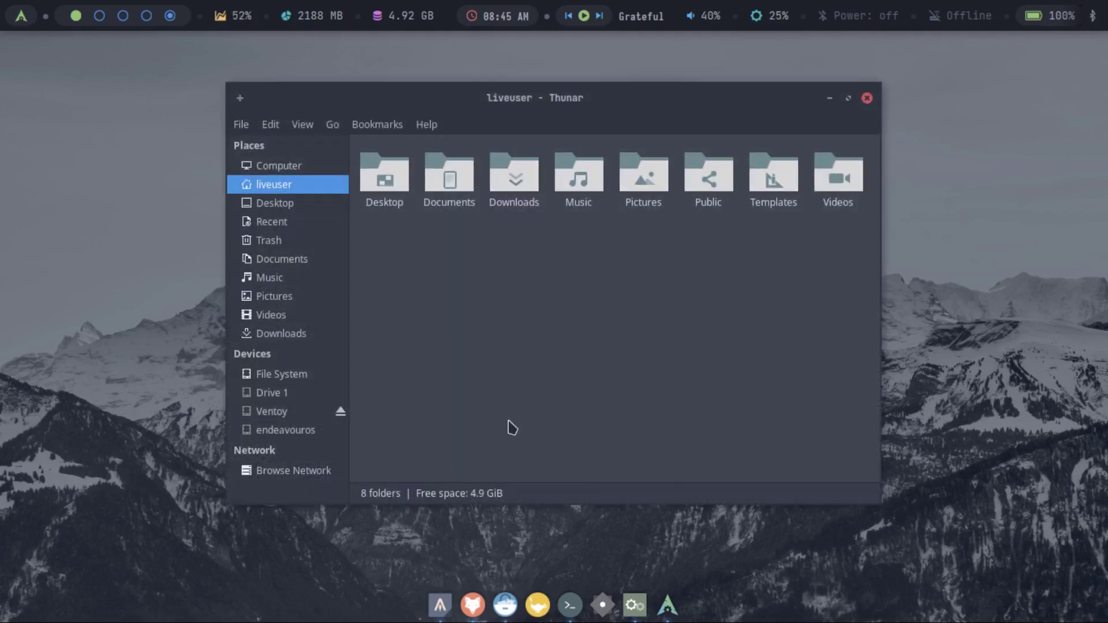
key("ctrl+q")
right_click(339, 149)
left_click(386, 222)
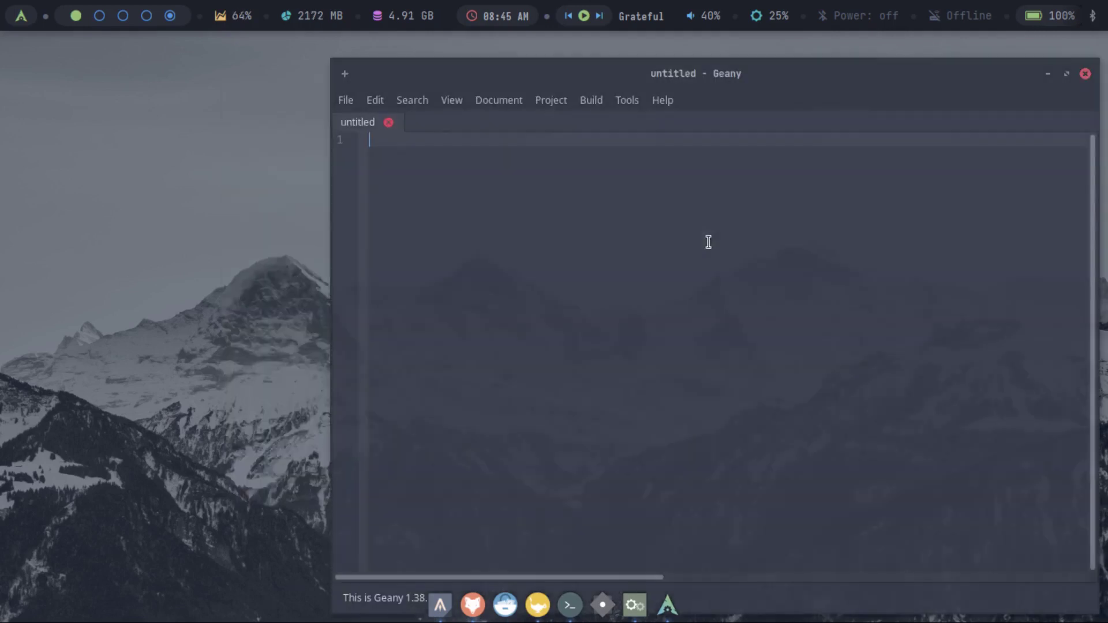
left_click(1085, 73)
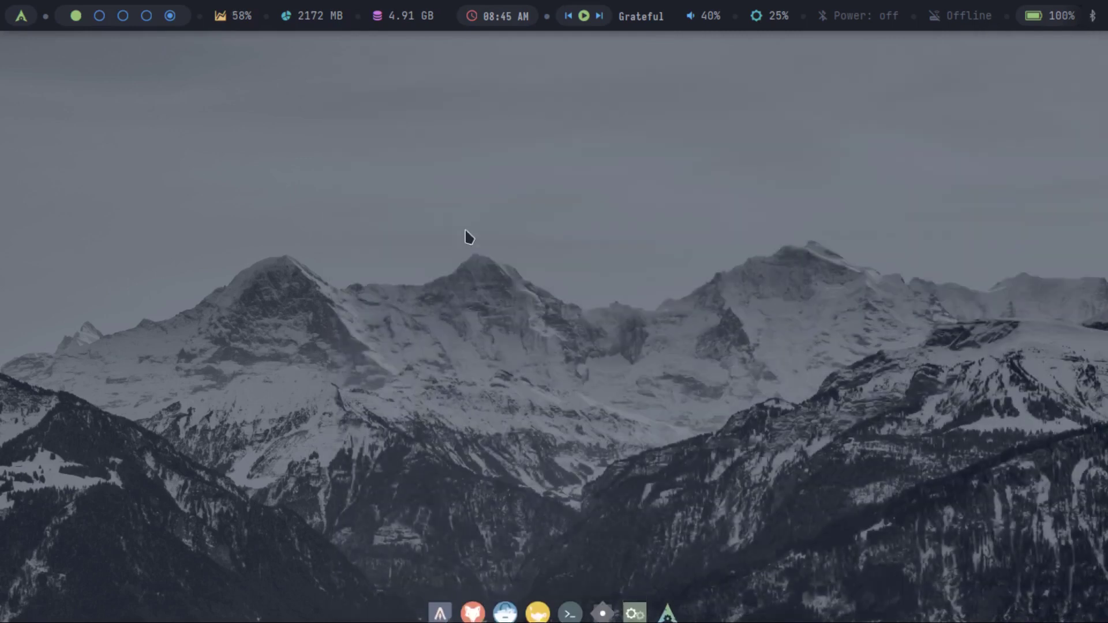
Bring up the desktop's Openbox menu and expand Preferences down to Change Wallpaper
right_click(307, 146)
mouse_move(442, 252)
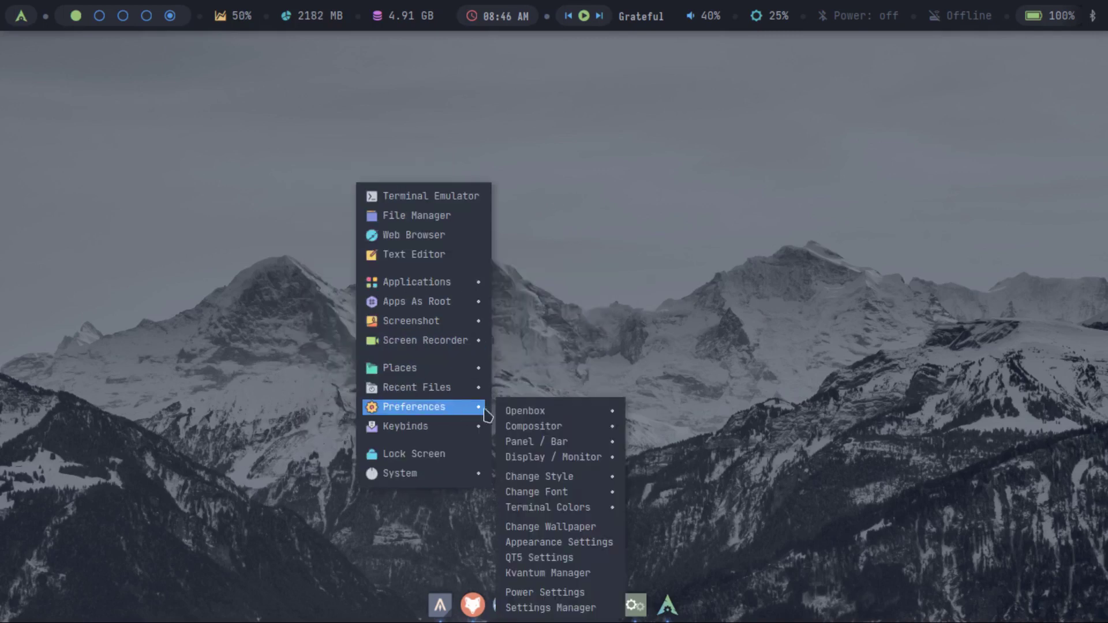
mouse_move(549, 415)
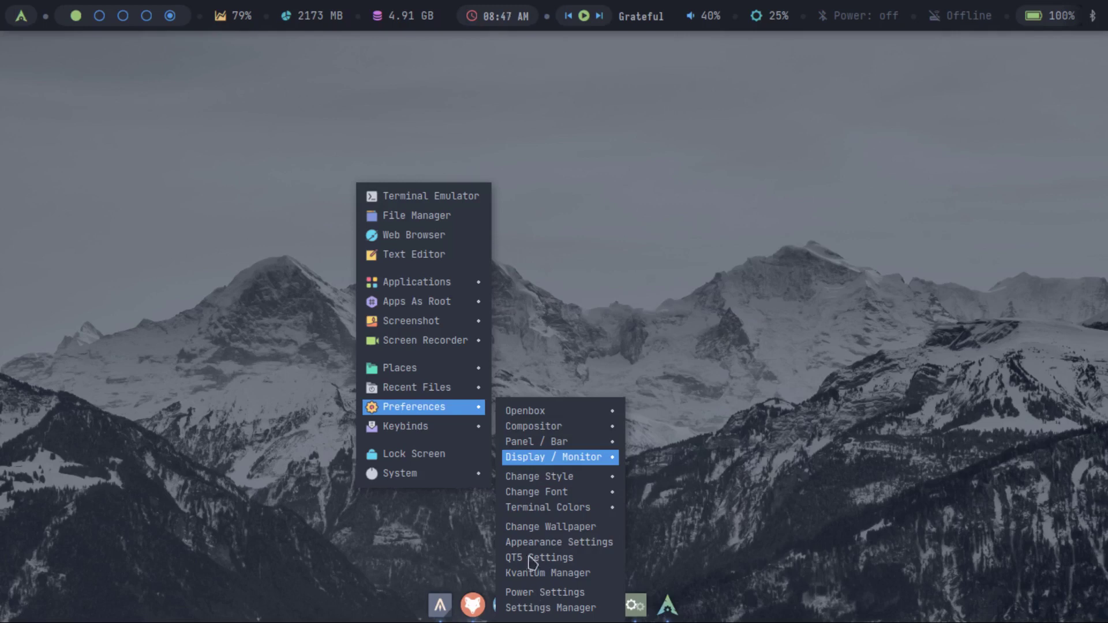
Apply the misty sea and lone rock wallpaper, then browse the root menu to Preferences › Openbox
left_click(559, 527)
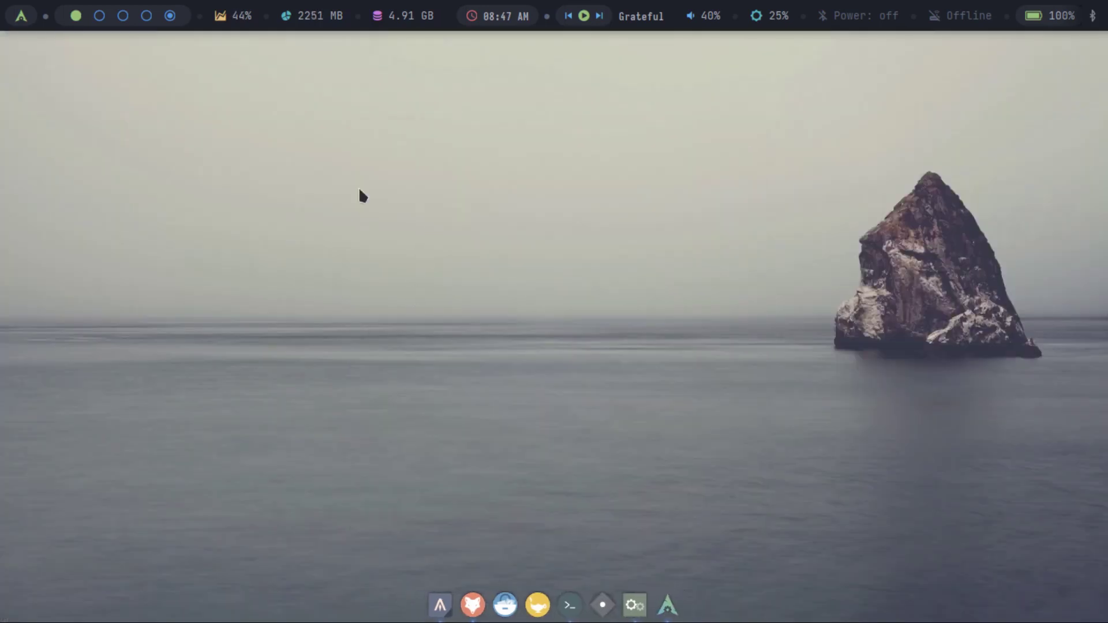
right_click(289, 160)
mouse_move(359, 403)
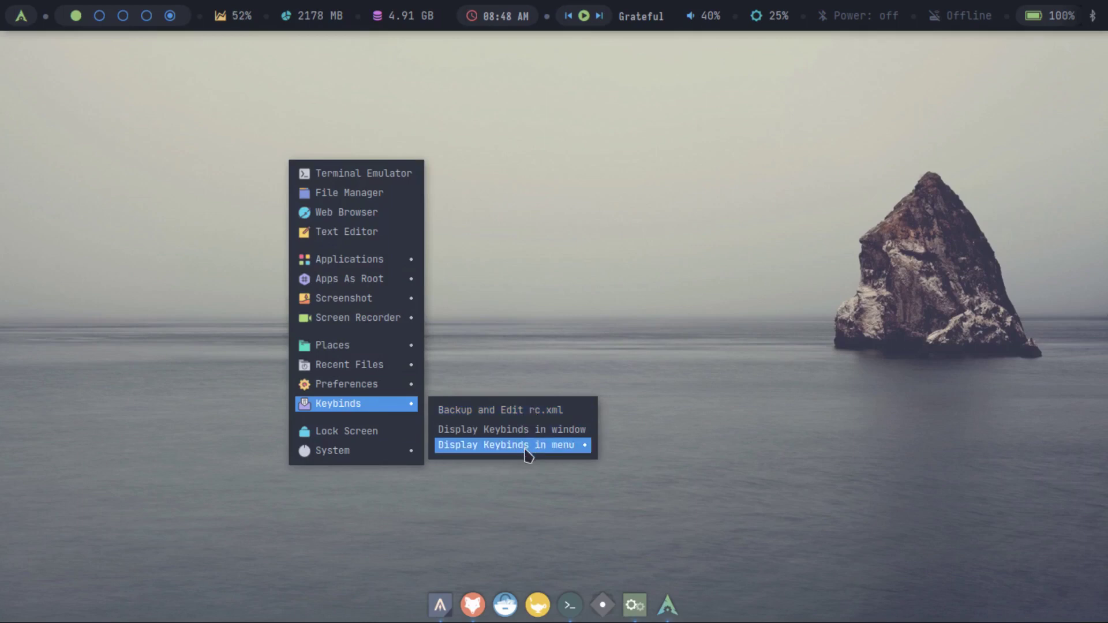
mouse_move(527, 455)
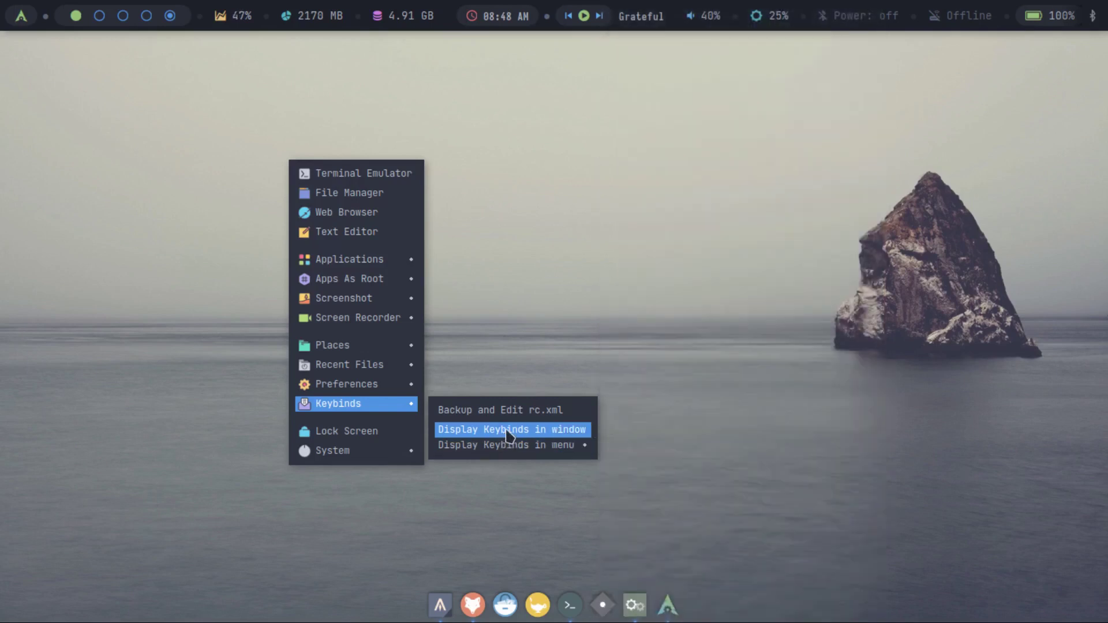
mouse_move(344, 457)
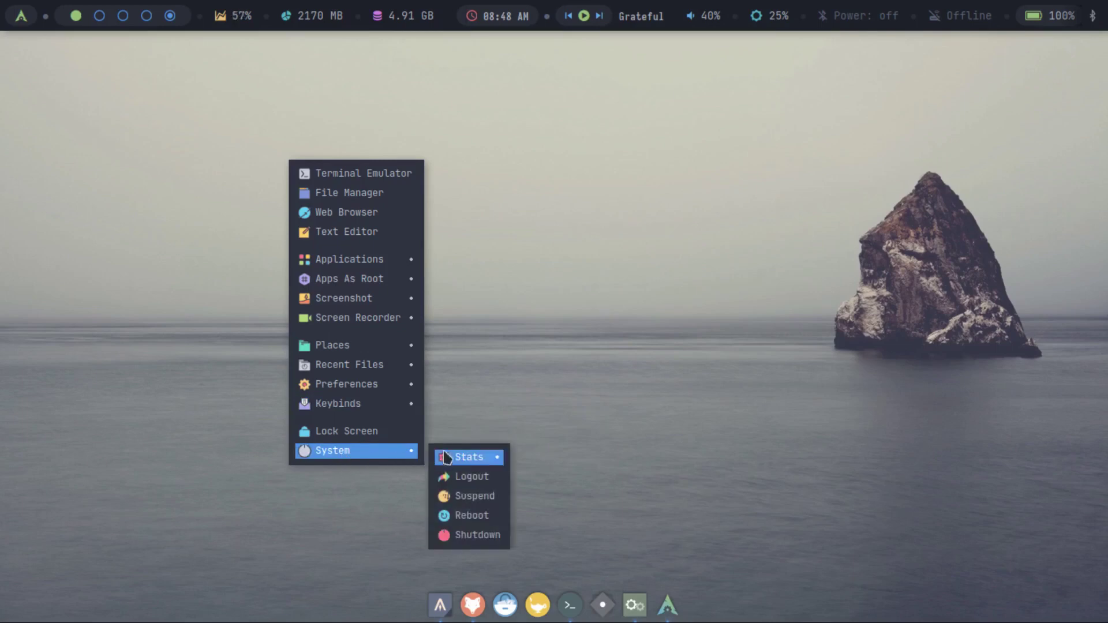
mouse_move(476, 460)
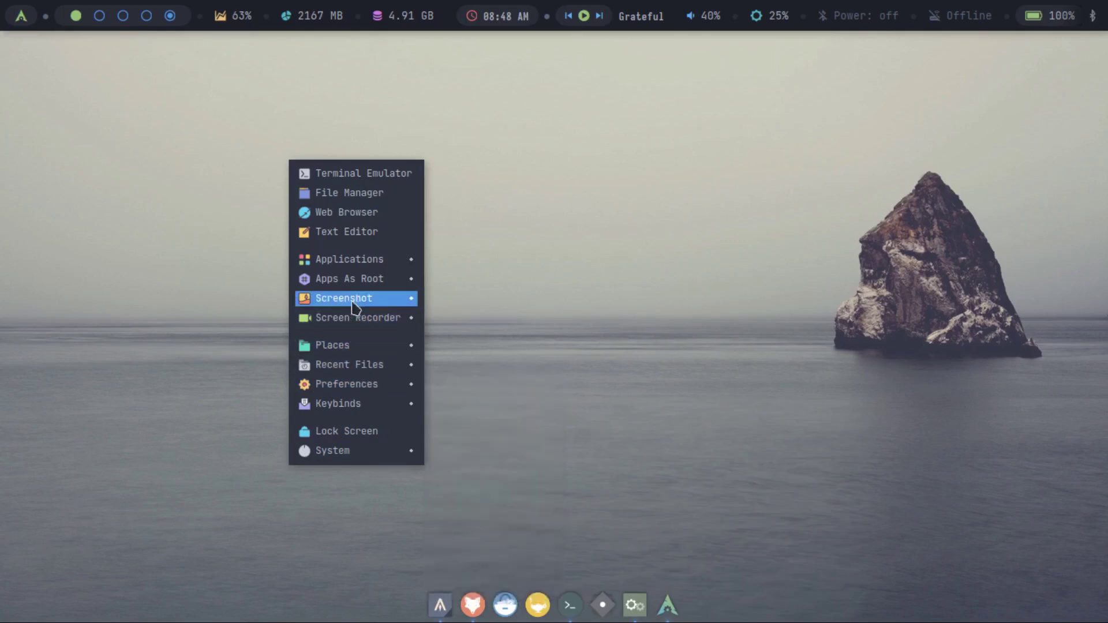
mouse_move(407, 388)
mouse_move(482, 395)
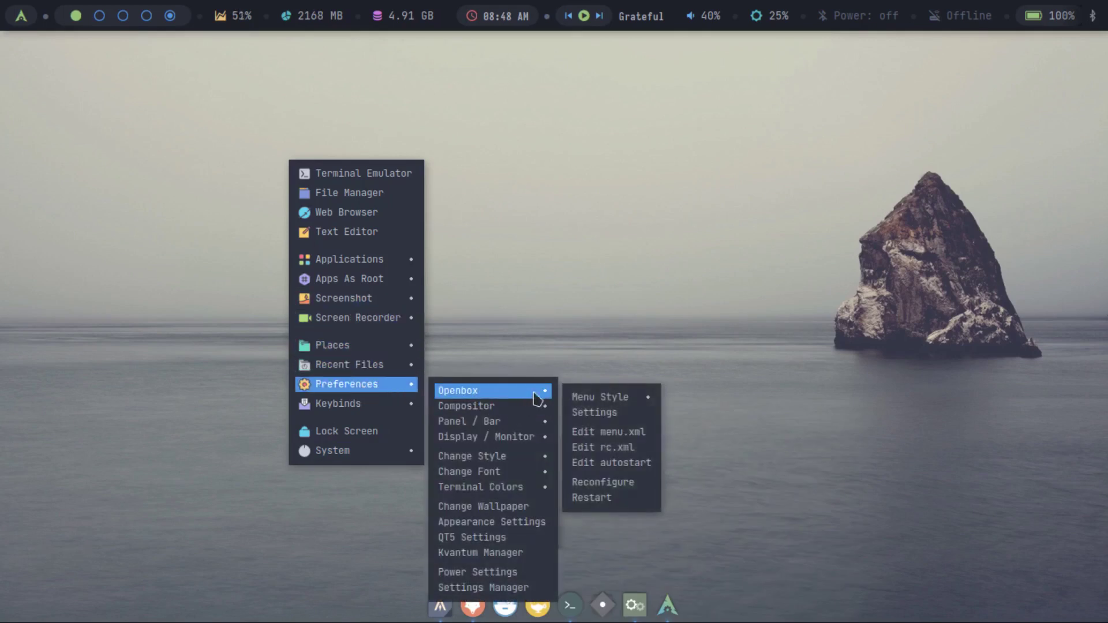
In Openbox Configuration Manager's Desktops page, lower the number of desktops from 5 to 3
left_click(612, 413)
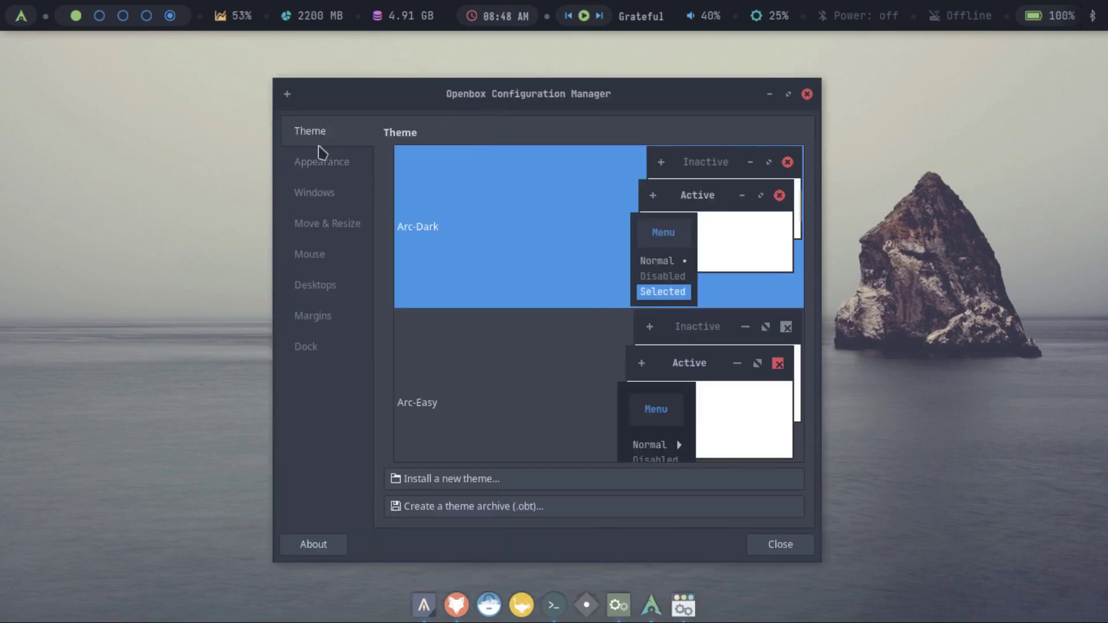
left_click(315, 289)
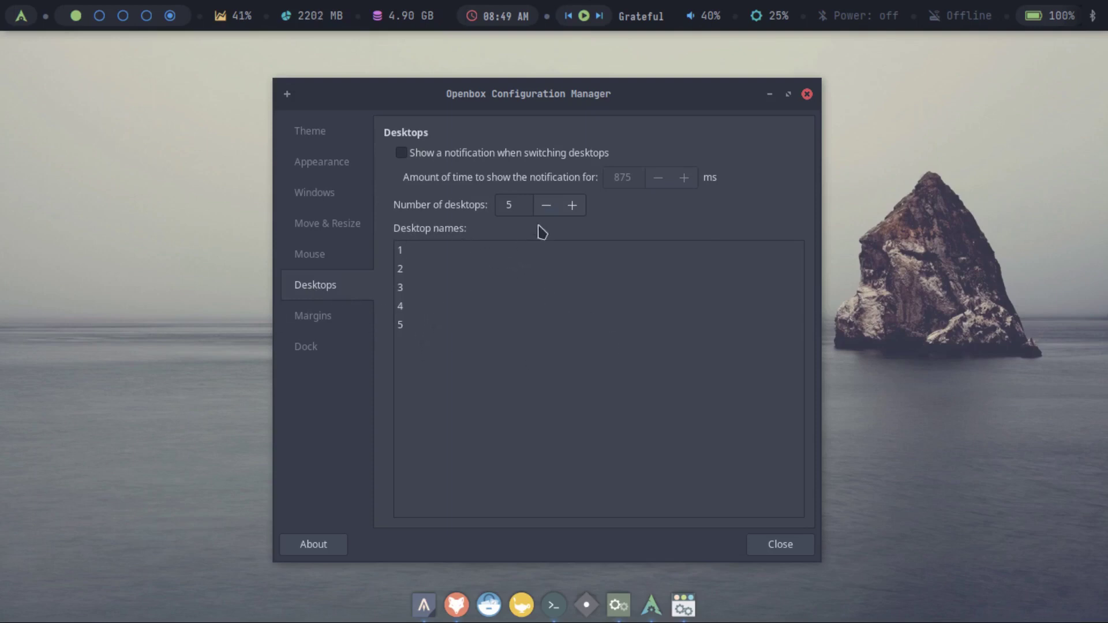
left_click(574, 206)
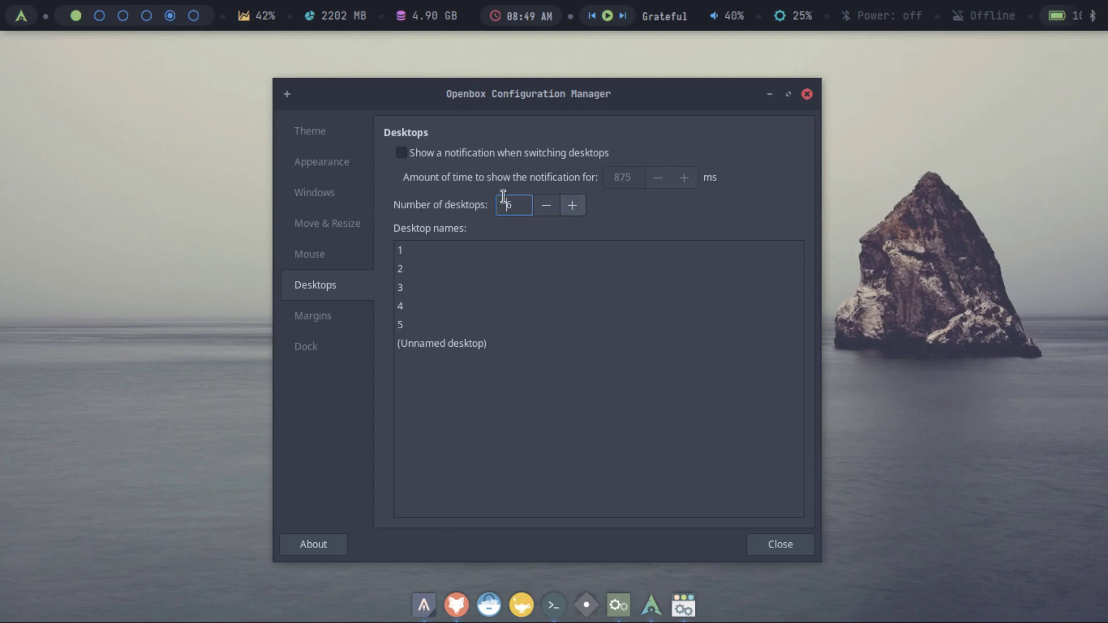
left_click(573, 210)
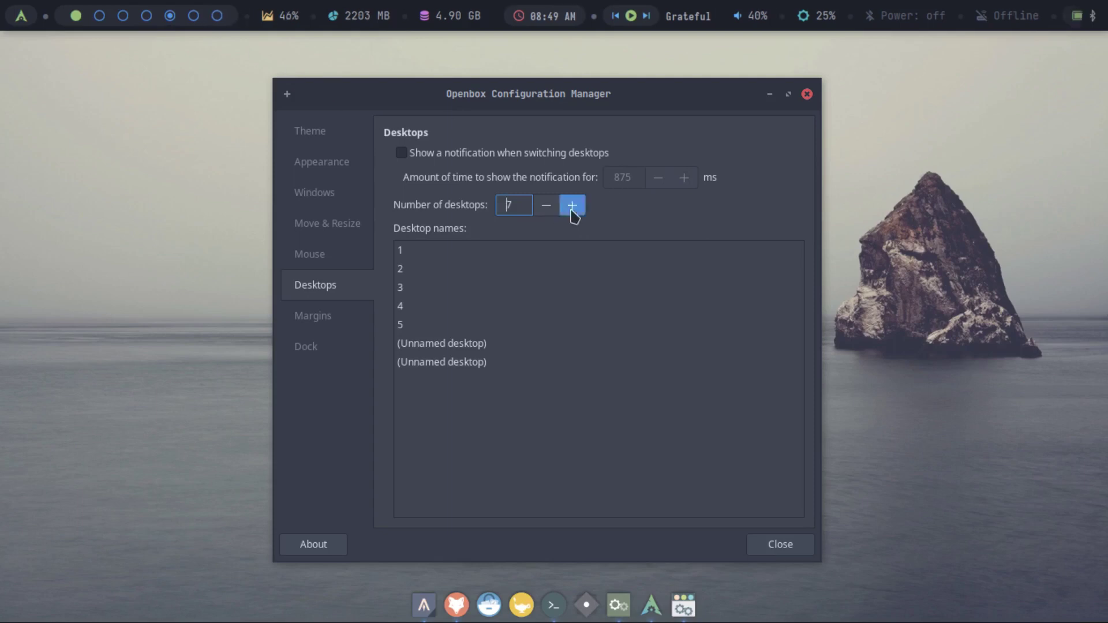
left_click(572, 211)
left_click(546, 207)
left_click(546, 207)
left_click(546, 207)
left_click(546, 207)
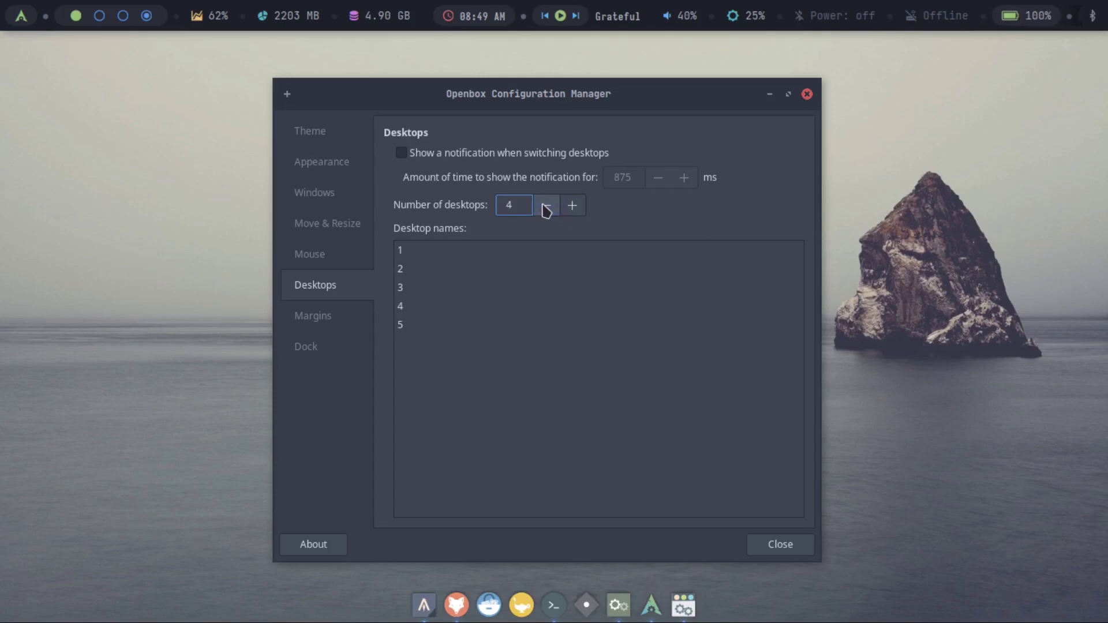
left_click(546, 207)
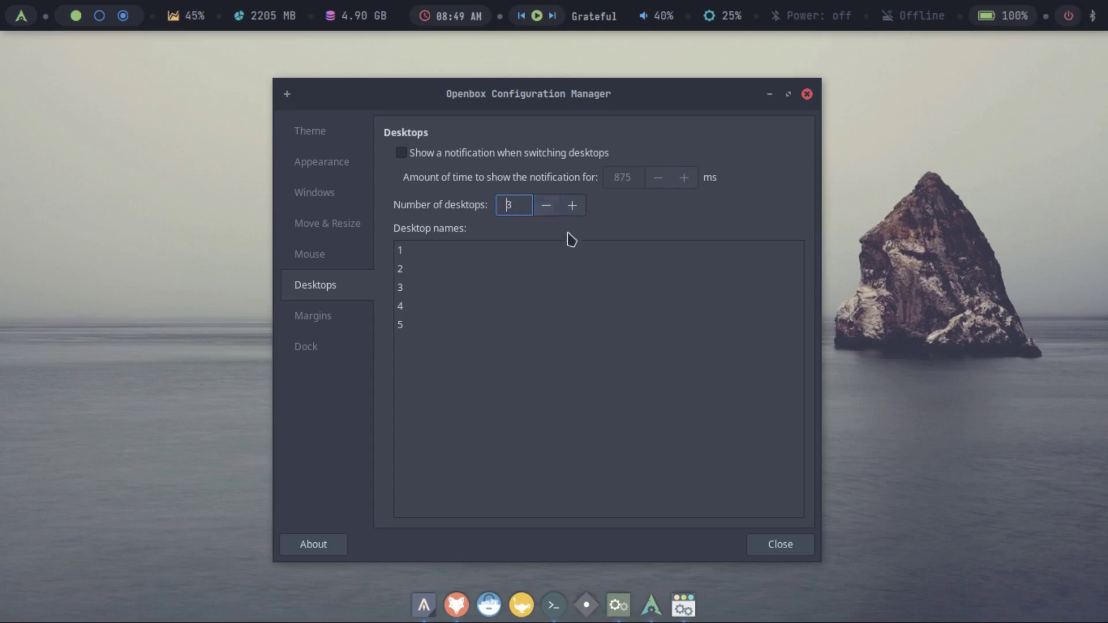
Maximize the window and set desktop margins to Top 39, Left 1, Right 1, Bottom 2 px
left_click(311, 316)
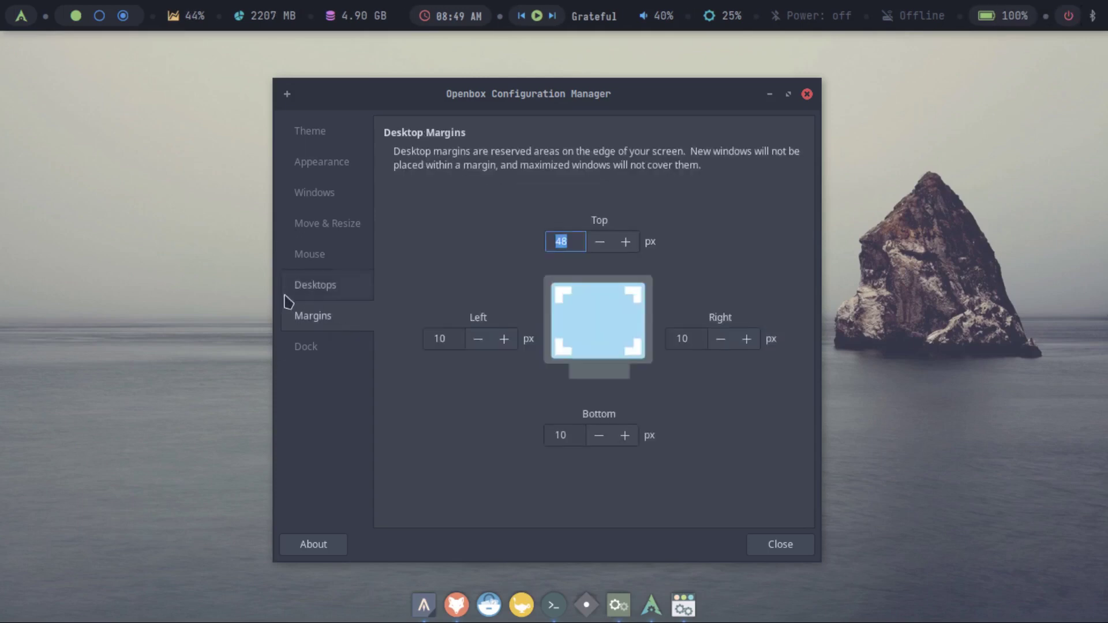
key("super+Up")
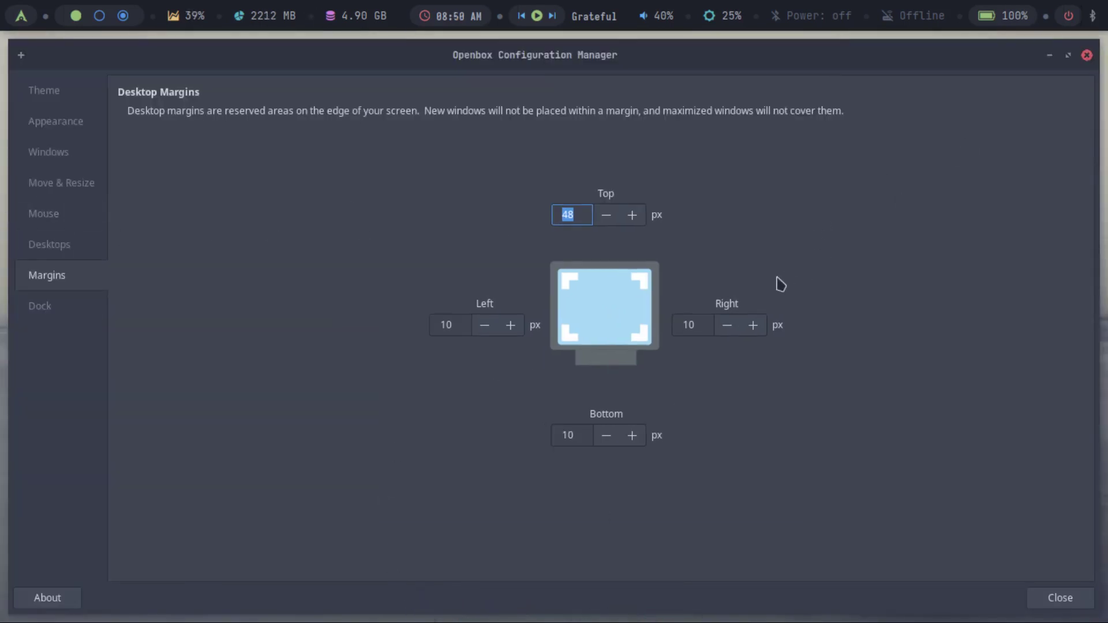
left_click_drag(488, 326, 488, 326)
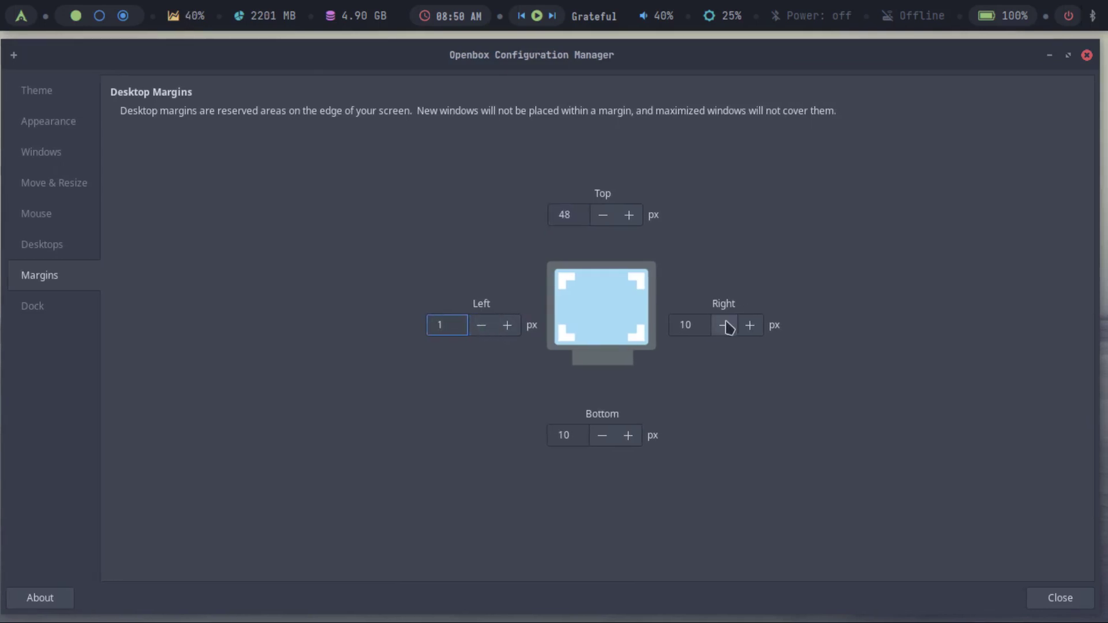
left_click_drag(727, 327, 728, 327)
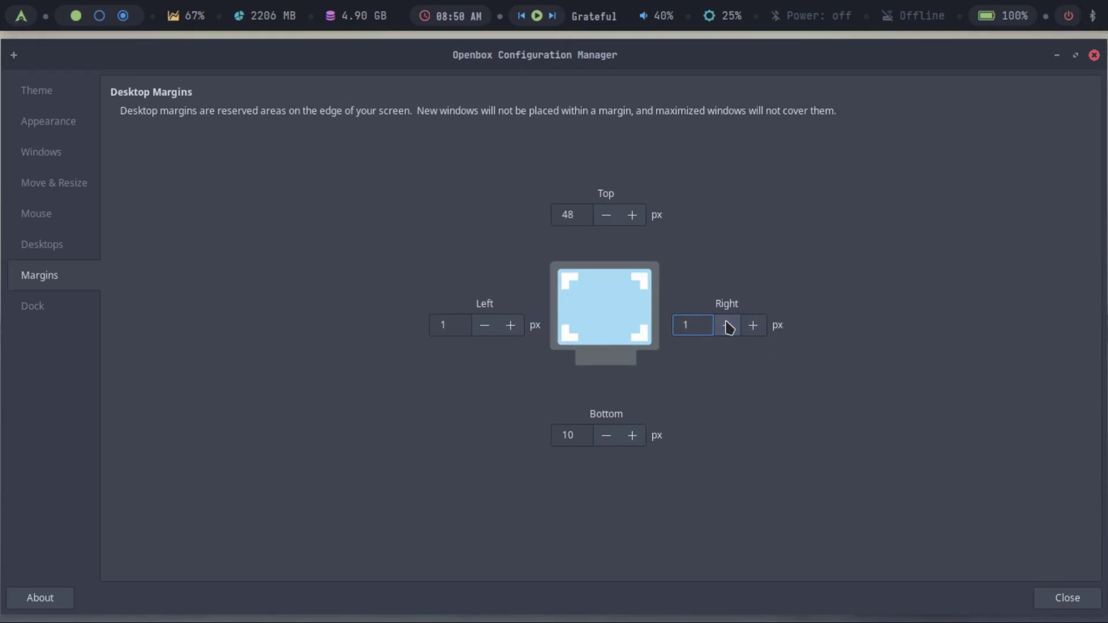
left_click_drag(605, 437, 607, 439)
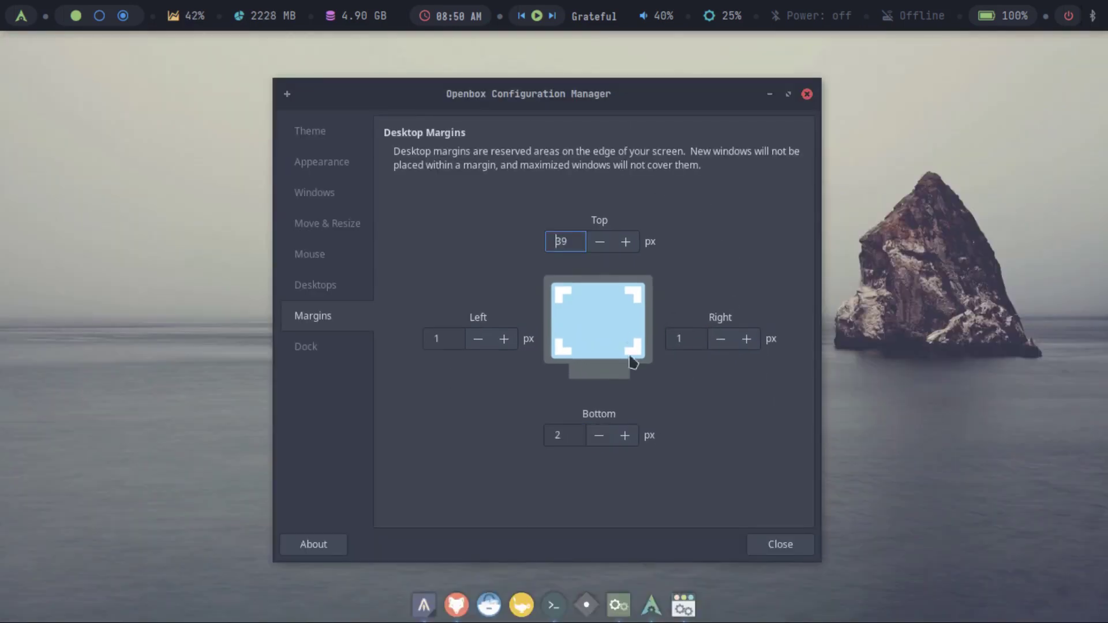
left_click(319, 349)
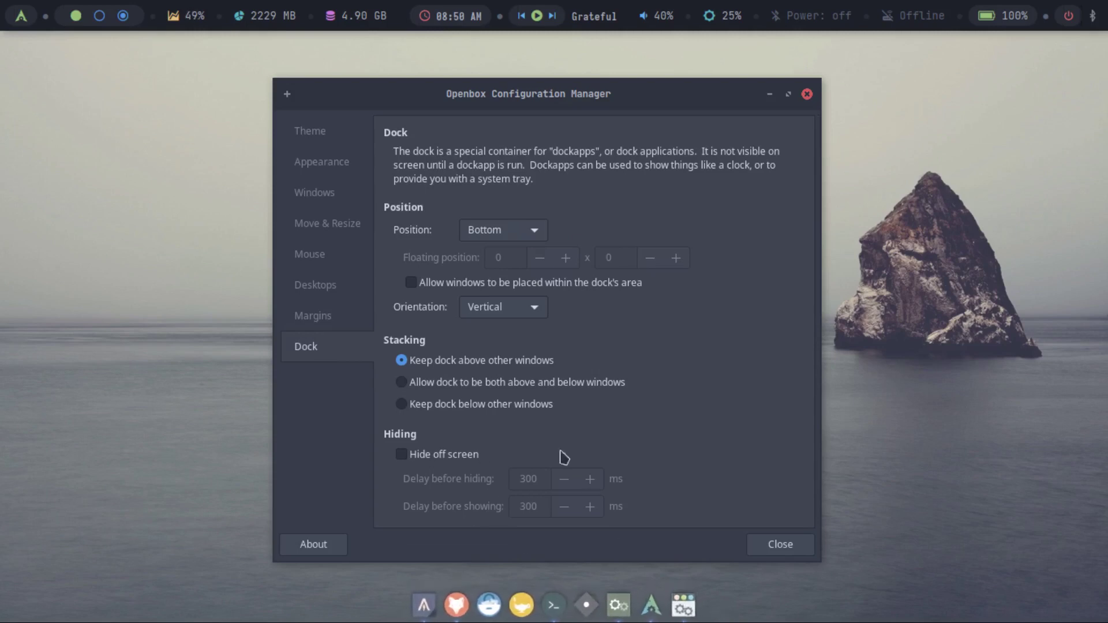
Try the dock position on Left, keep it at Bottom, and close the configuration window
left_click(537, 231)
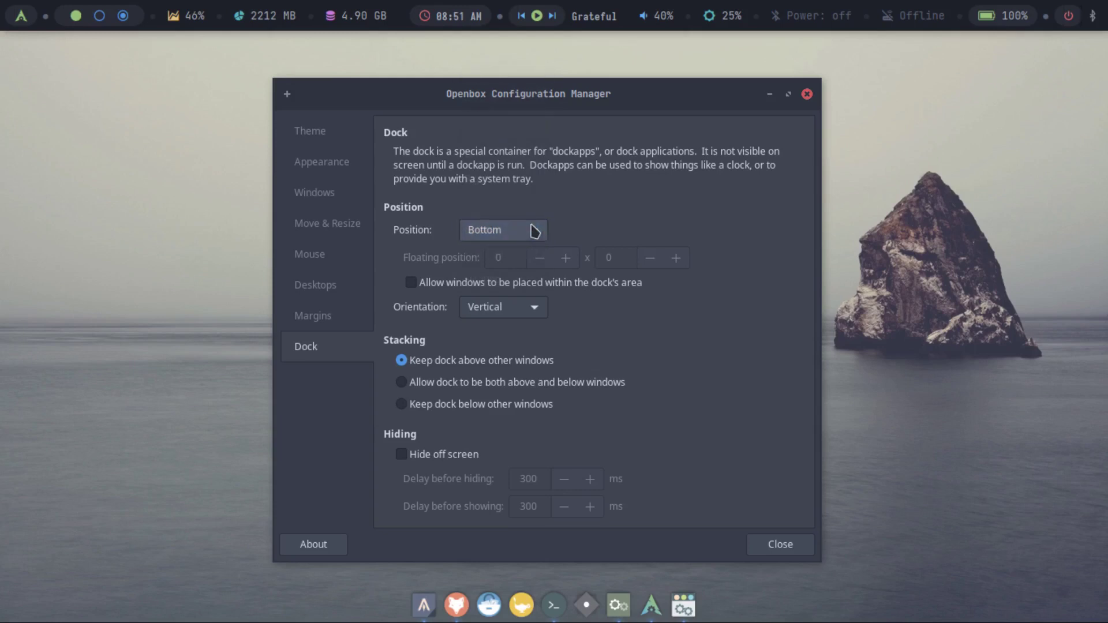
left_click(536, 231)
left_click(491, 156)
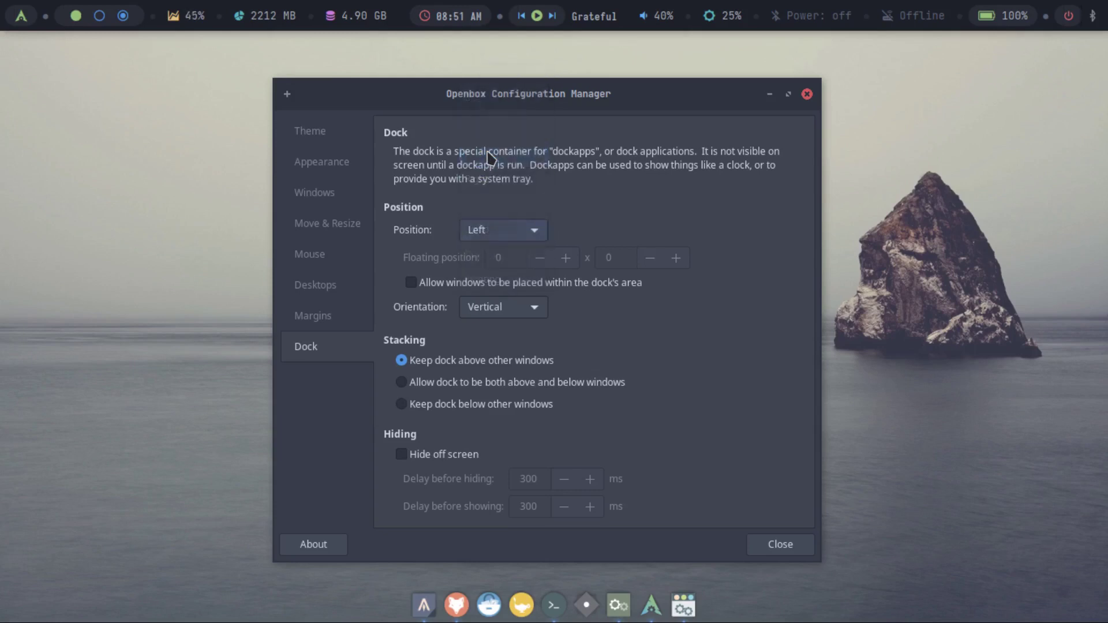
scroll(535, 230, "down", 3)
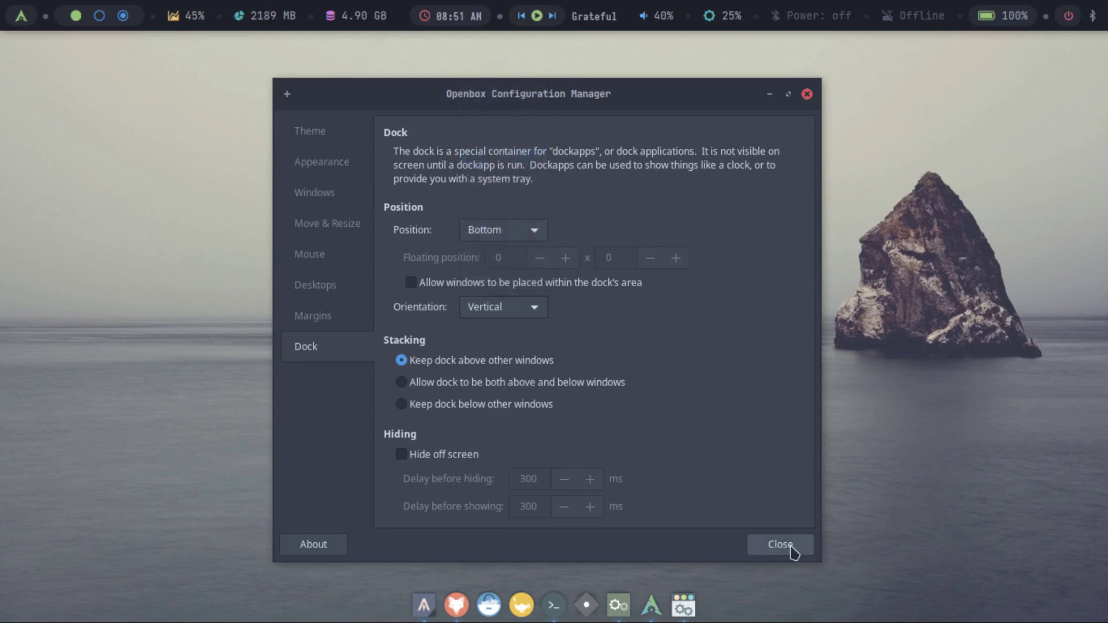
left_click(792, 548)
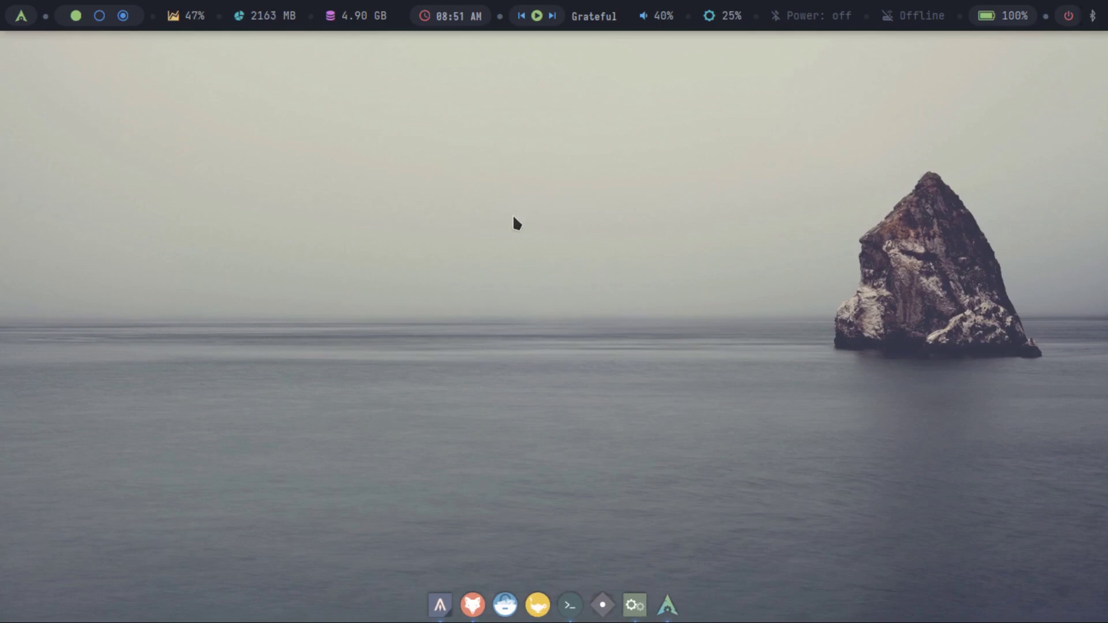
right_click(358, 165)
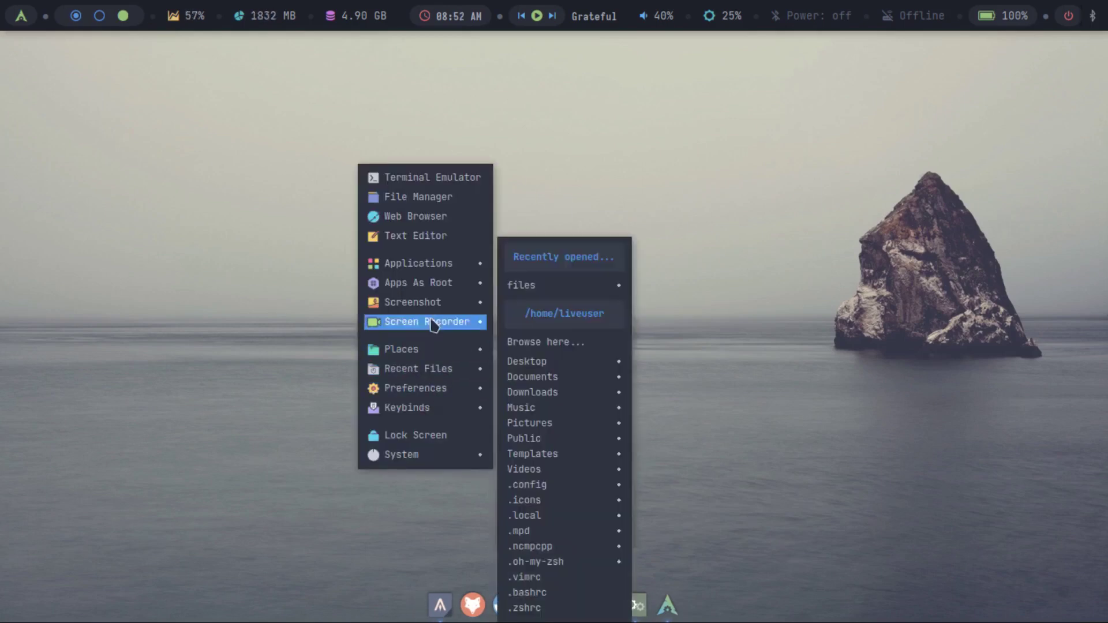
left_click(267, 178)
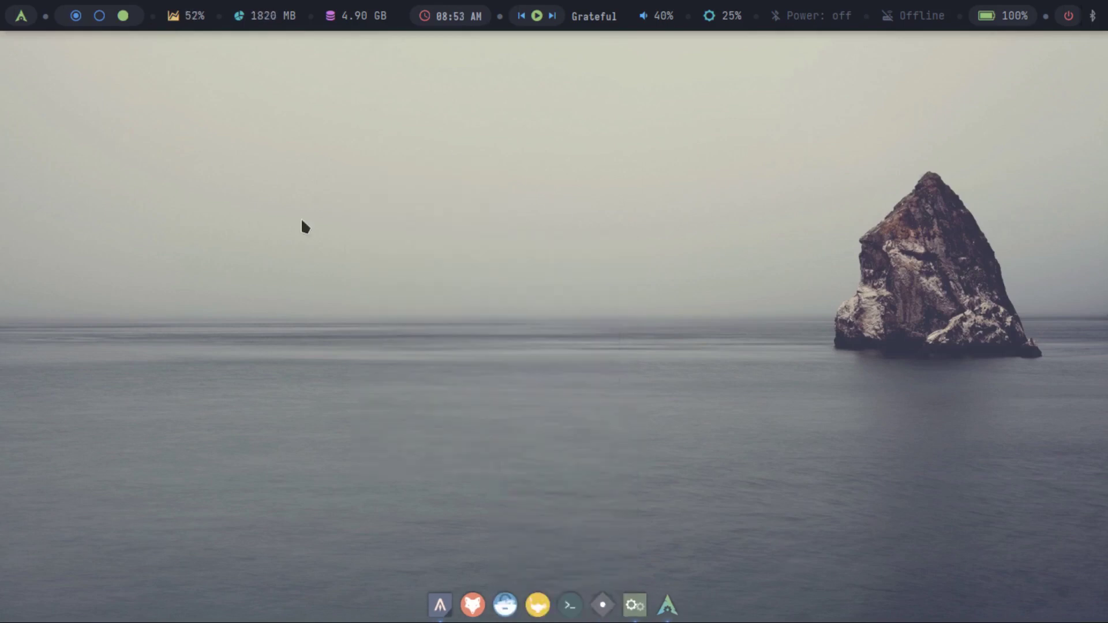
left_click(22, 18)
left_click(473, 314)
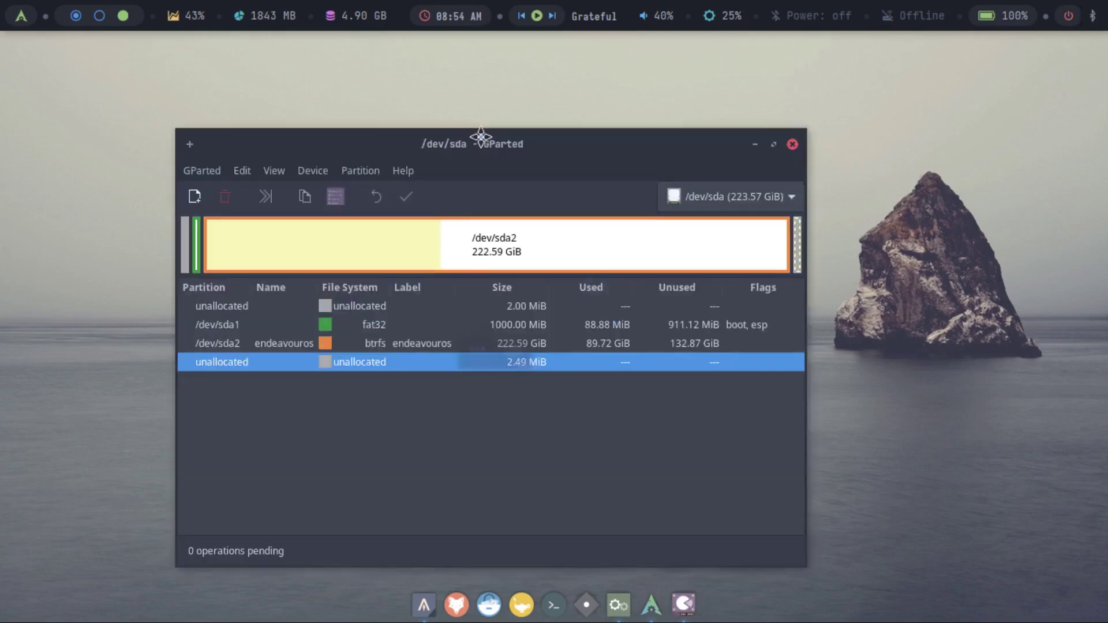
left_click_drag(482, 136, 396, 119)
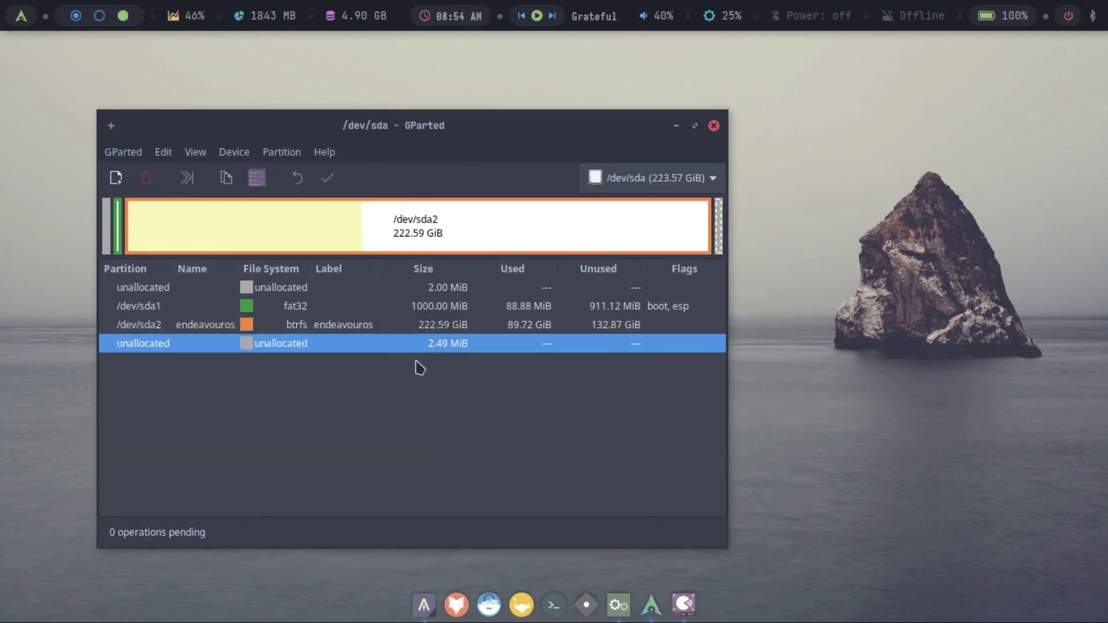
left_click(714, 125)
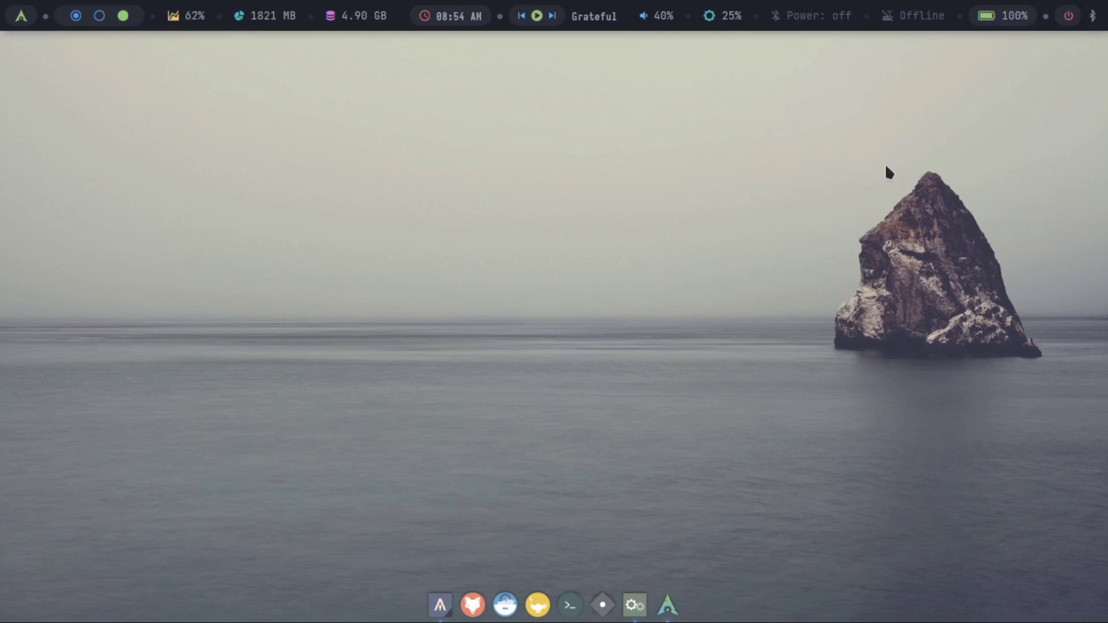
left_click(1069, 15)
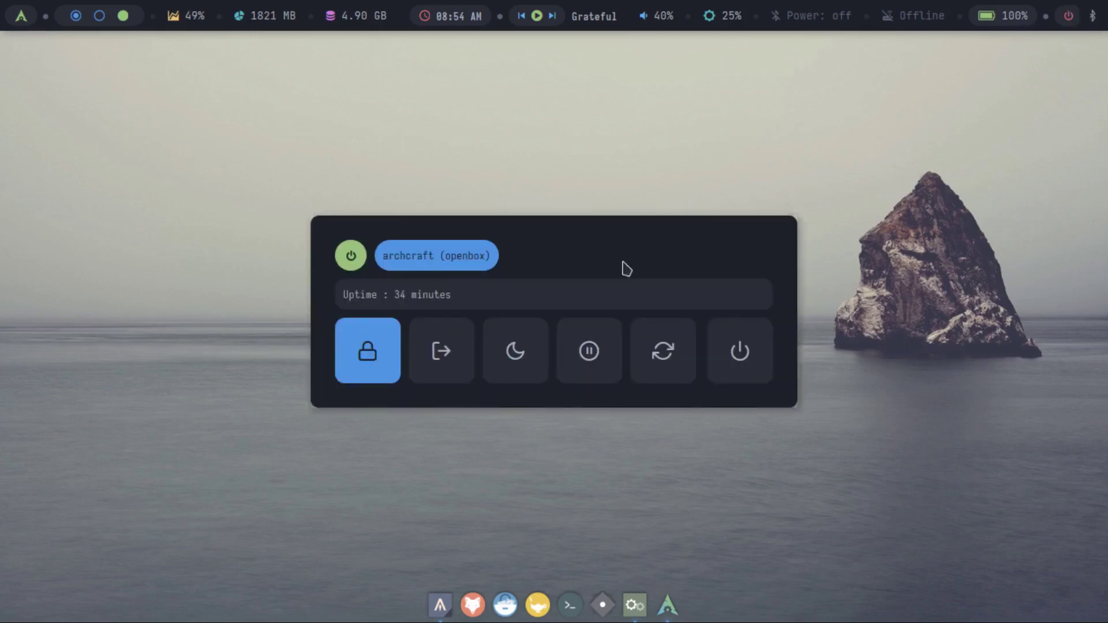
left_click(367, 356)
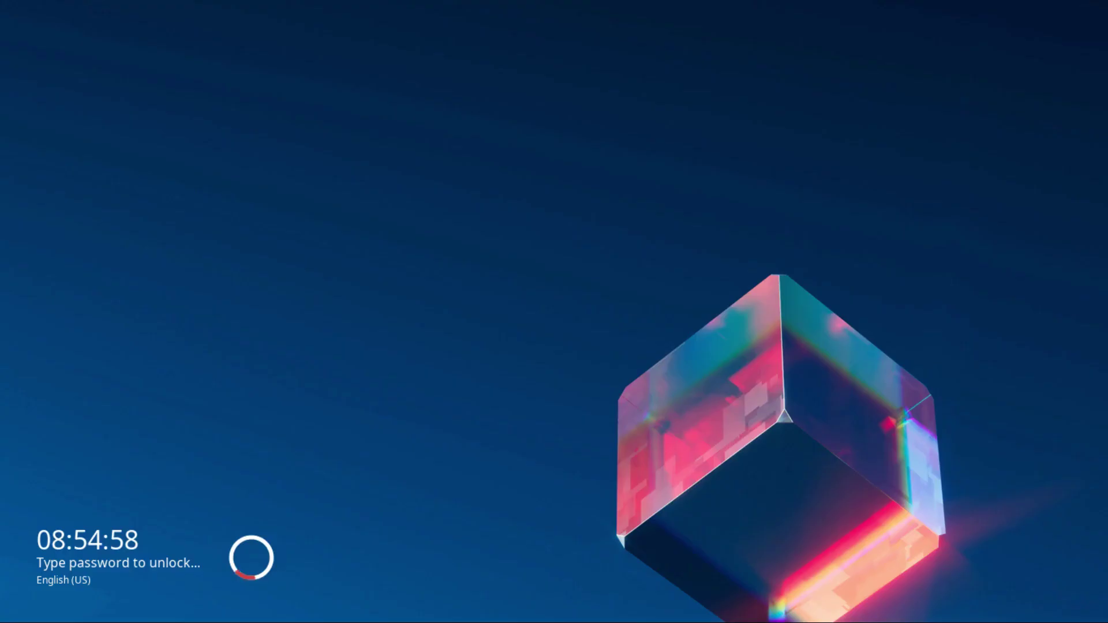
Unlock the screen and run neofetch in a new terminal
key("Return")
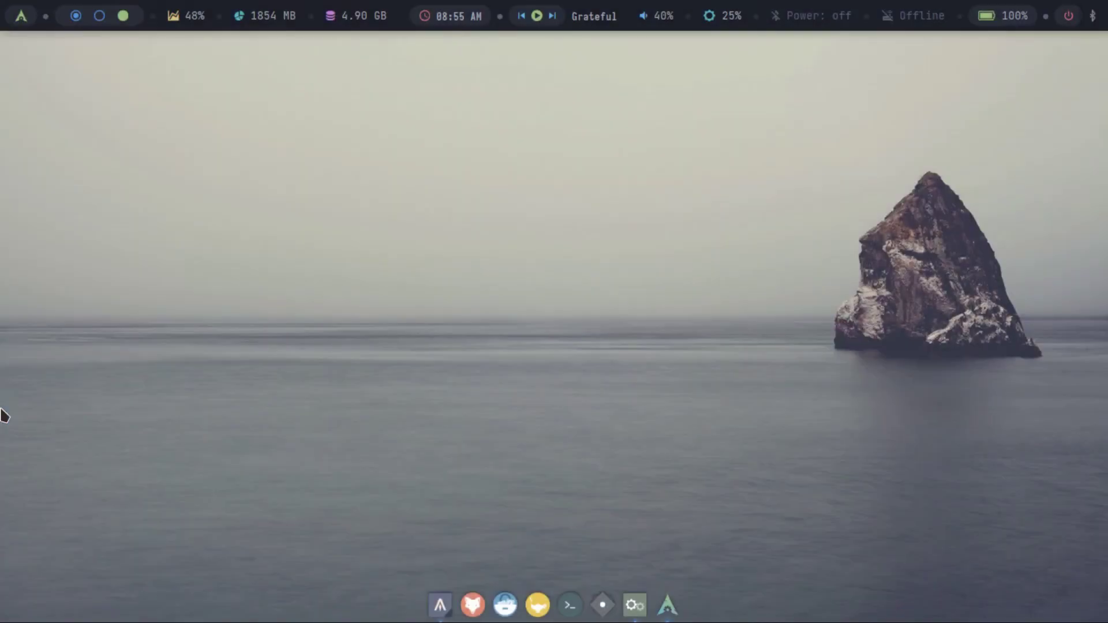
key("super+Return")
type("neofetch")
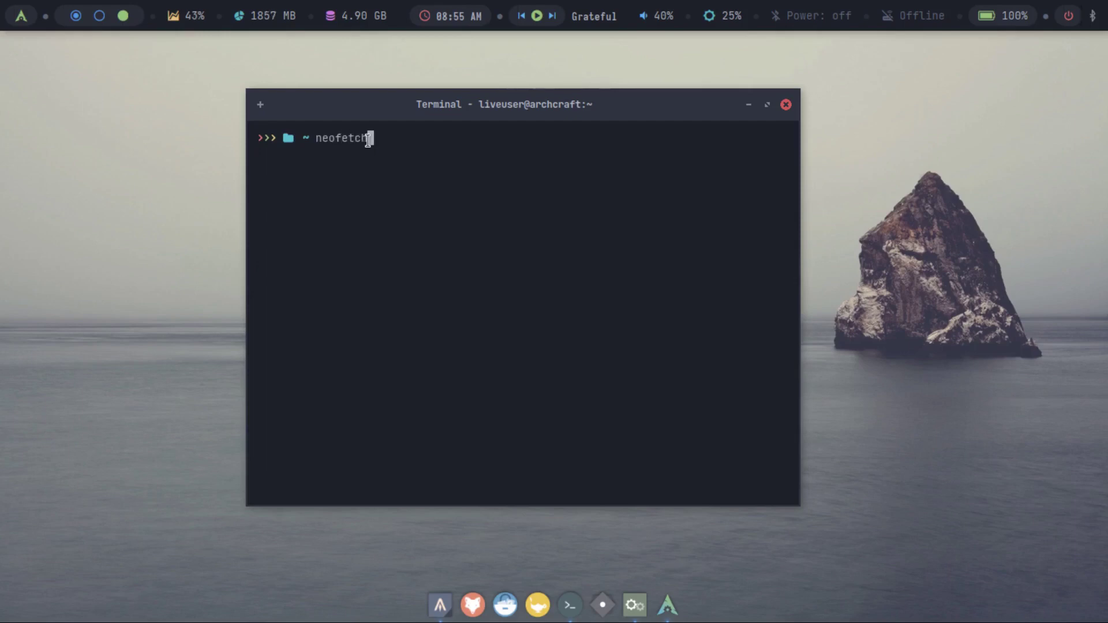
key("Return")
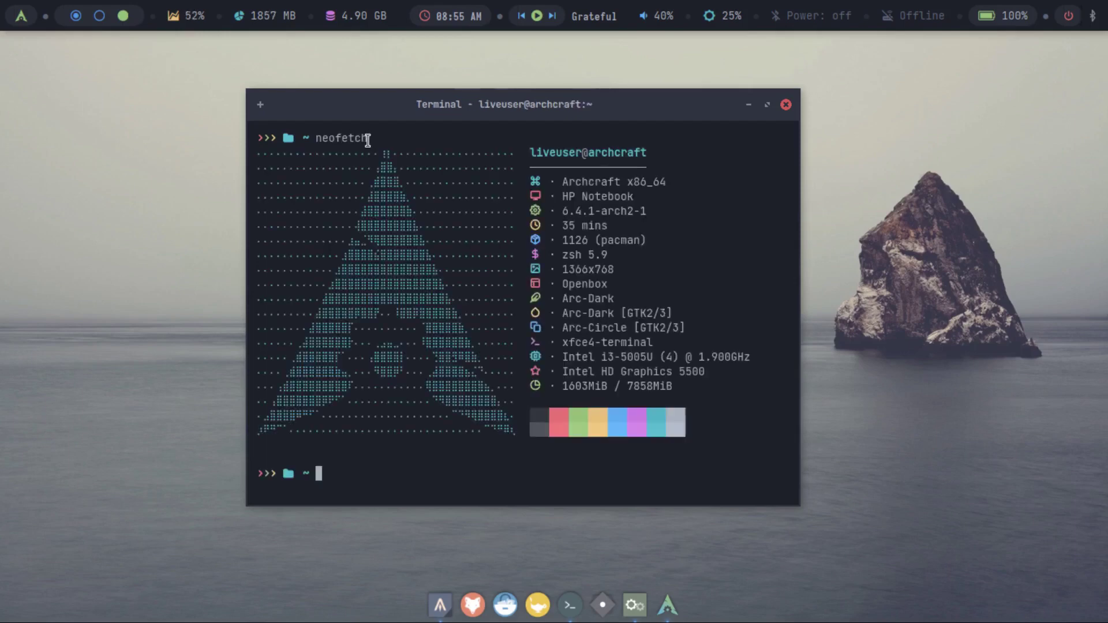
Run sudo pacman -Syyu to sync the package databases for a full system upgrade
type("o pacman -Syyu")
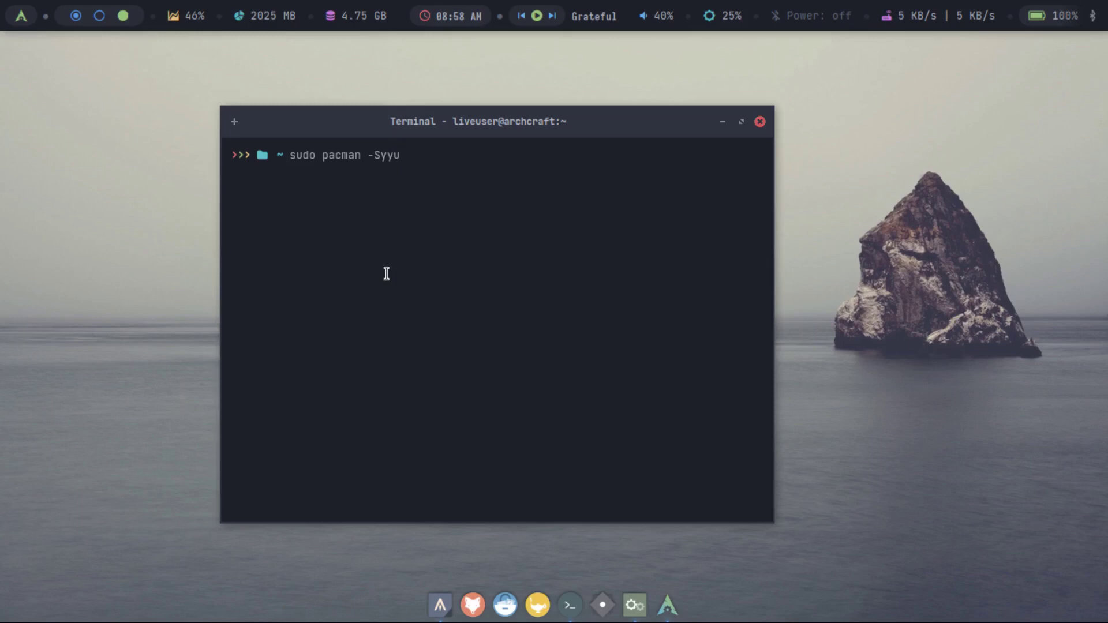
key("Return")
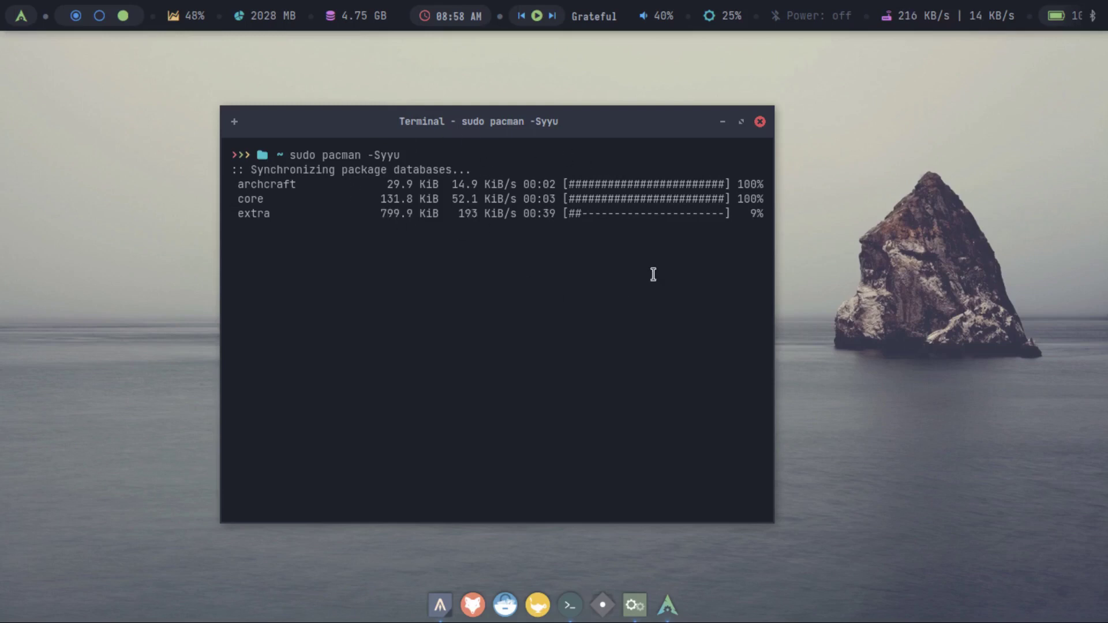
left_click_drag(530, 122, 663, 188)
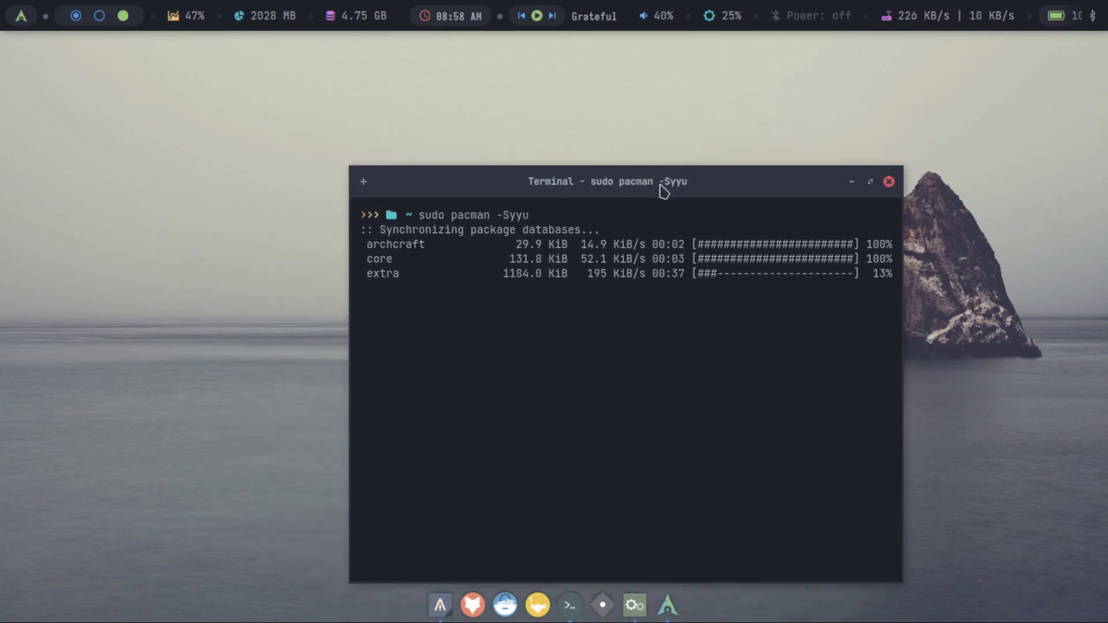